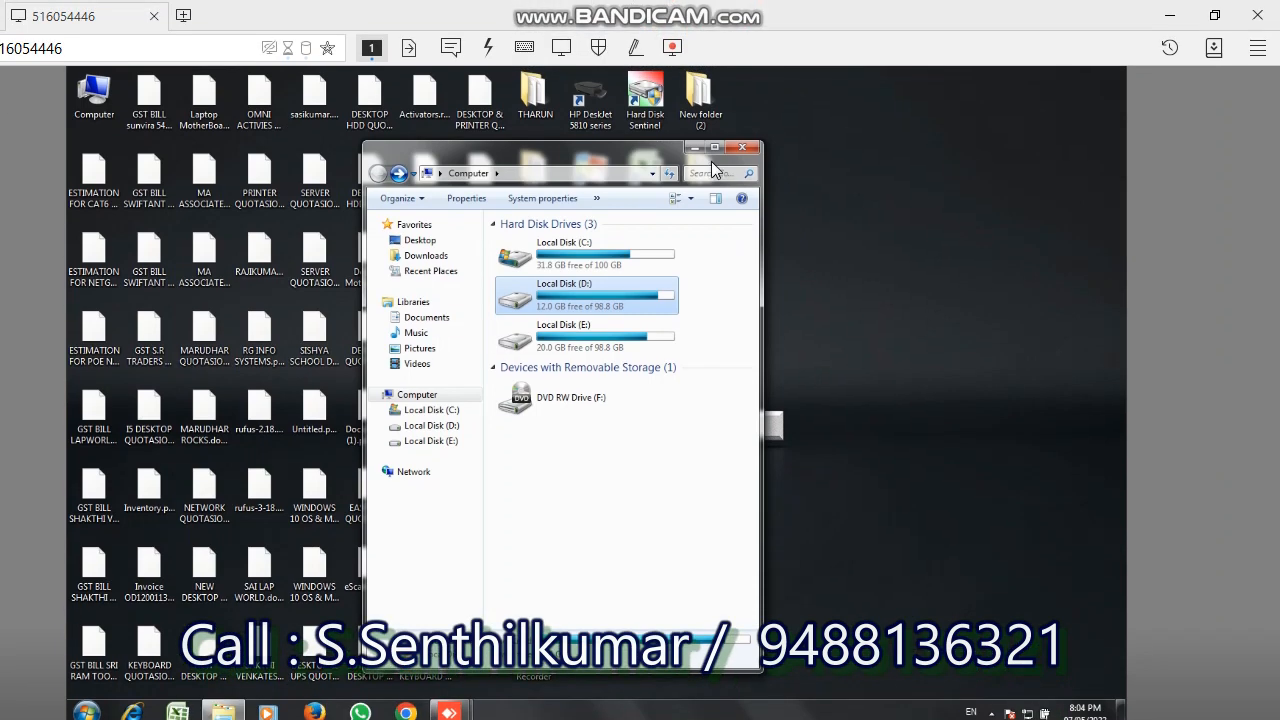
- Maximize the Computer window, open Local Disk (D:) and permanently delete all of its files and folders
click(716, 150)
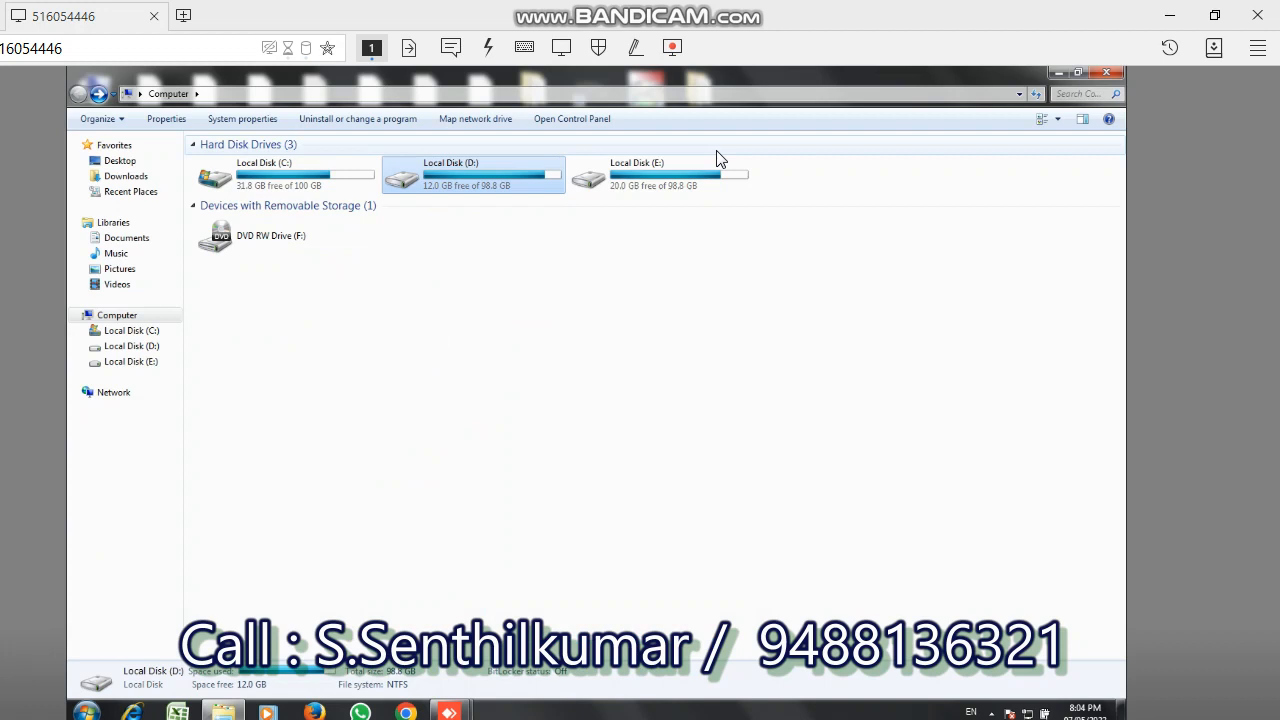
right_click(470, 180)
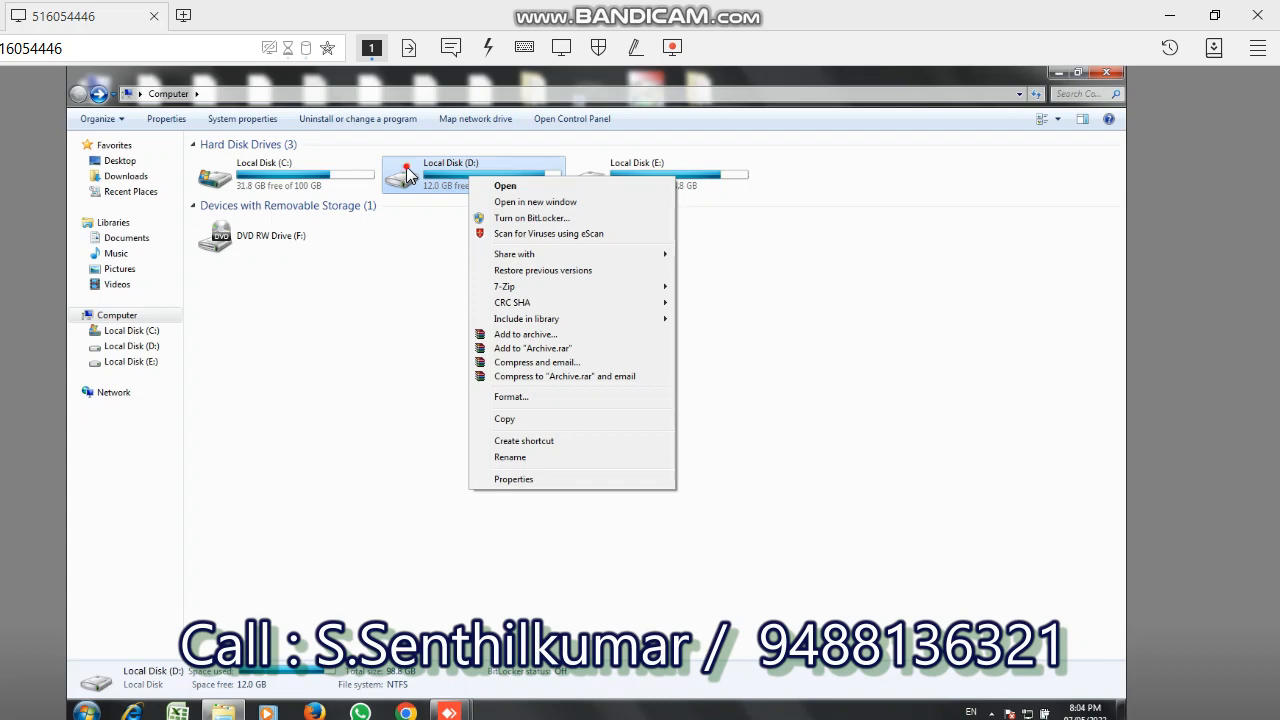
key(Return)
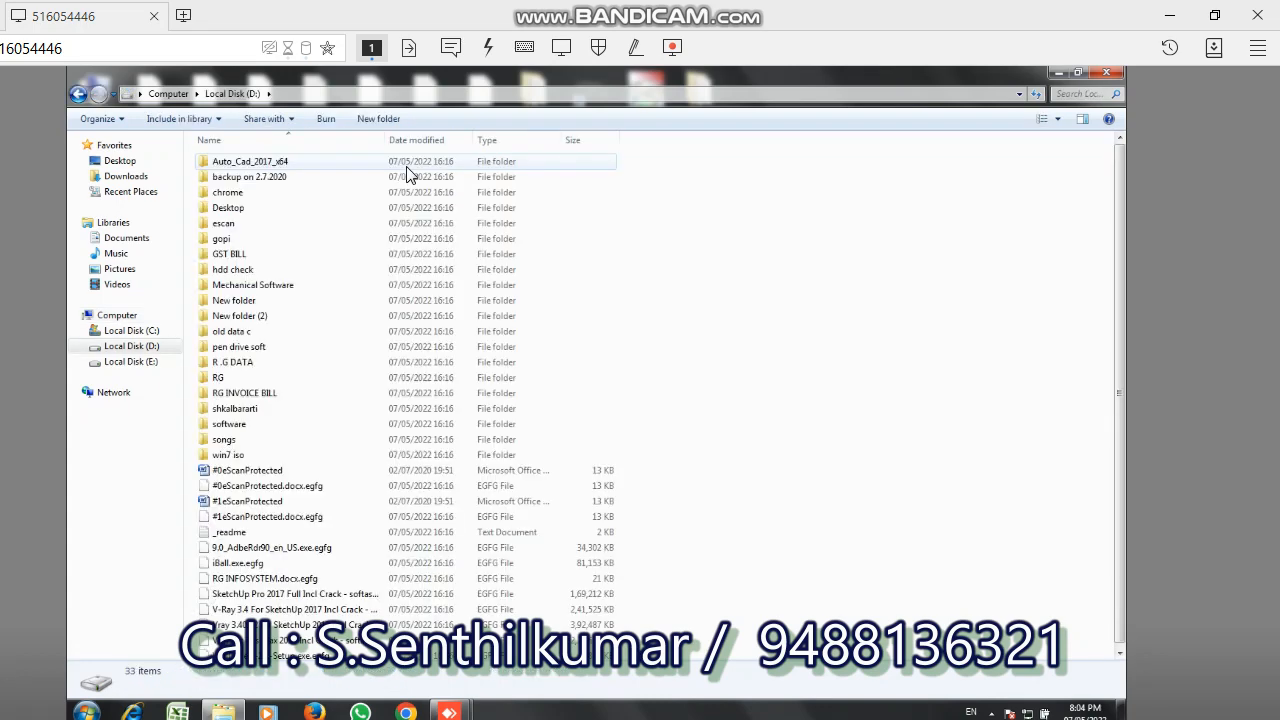
key(ctrl+a)
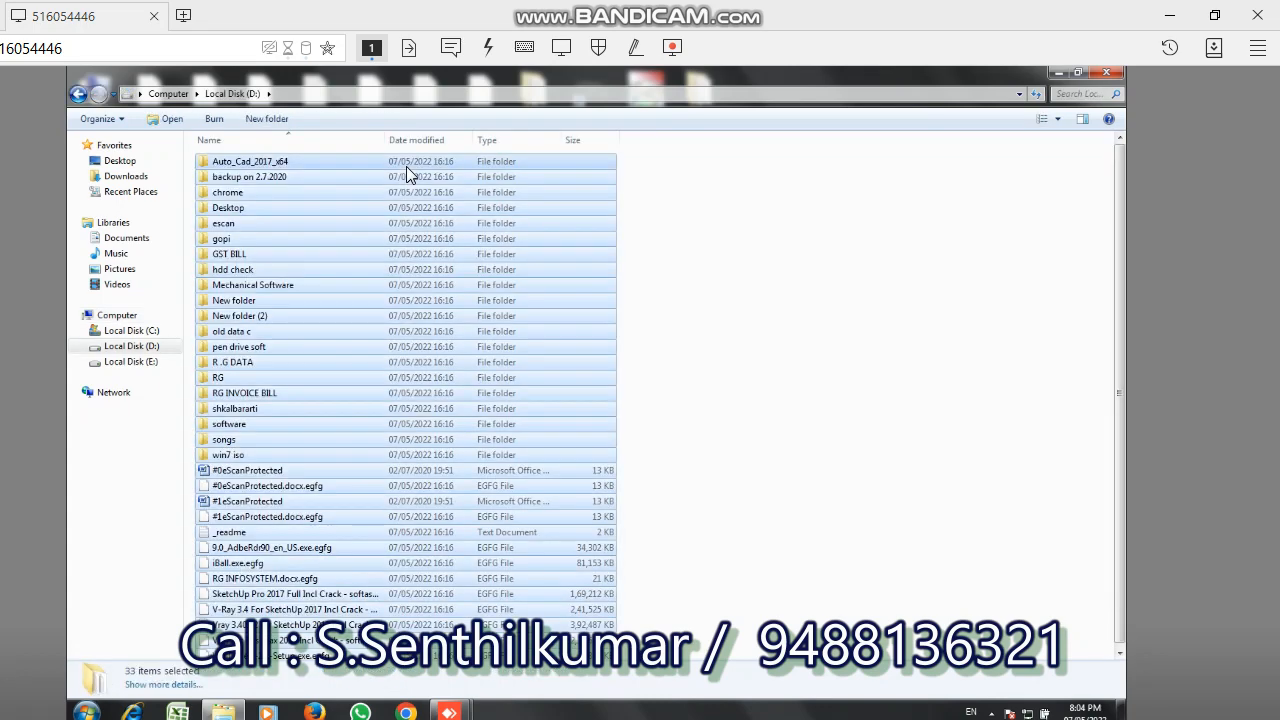
key(shift+Delete)
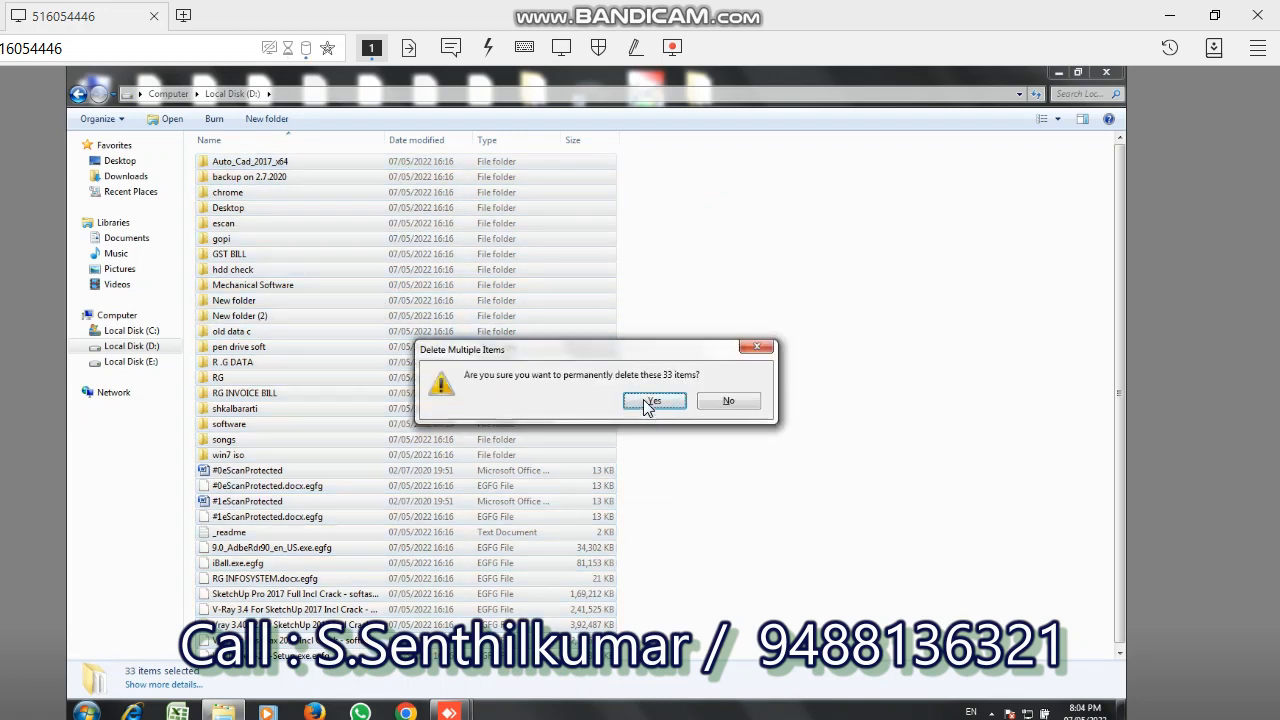
click(646, 404)
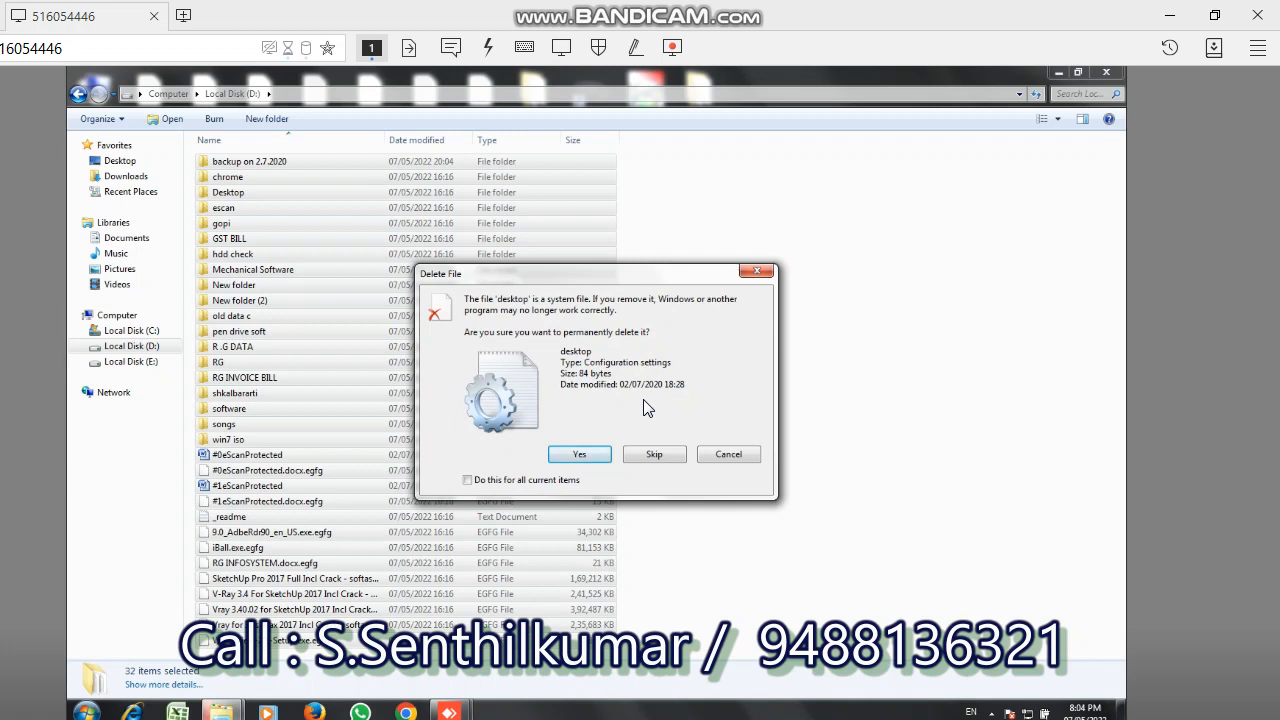
- Approve permanent deletion of the system files on Local Disk (D:), applying the choice to all current items from AlbumArtSmall.jpg.egfg onward
click(591, 451)
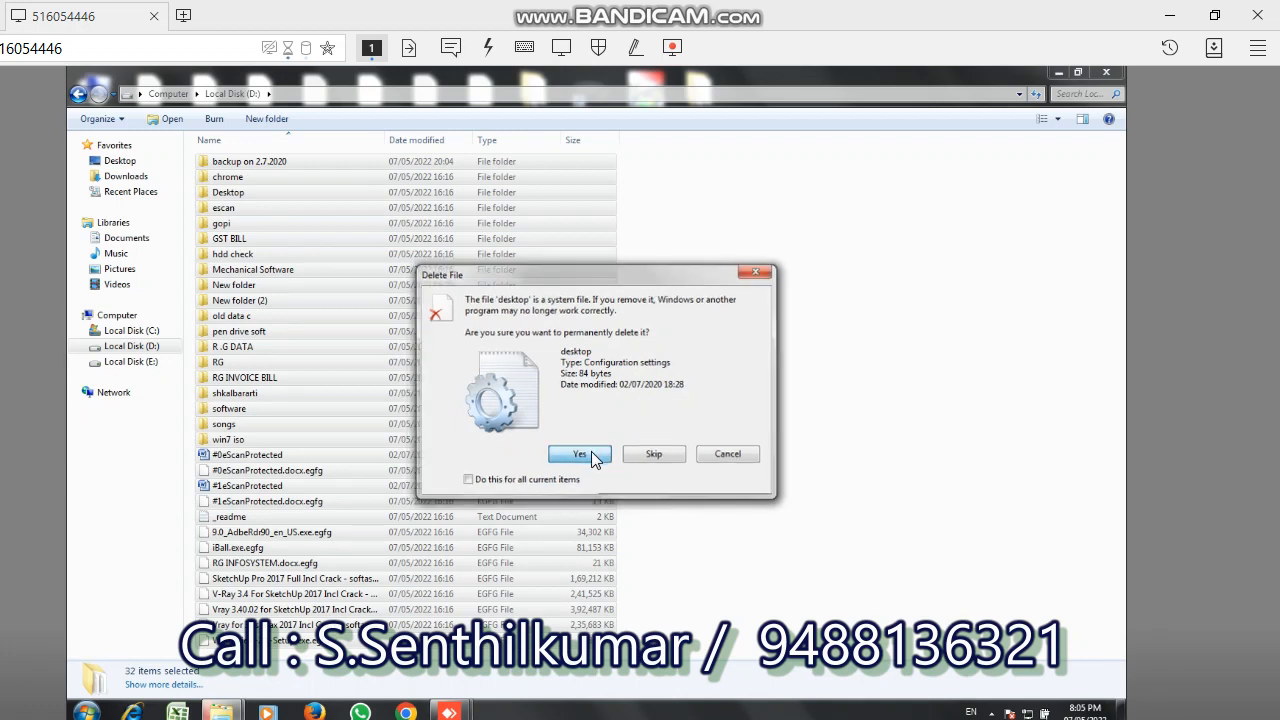
click(591, 451)
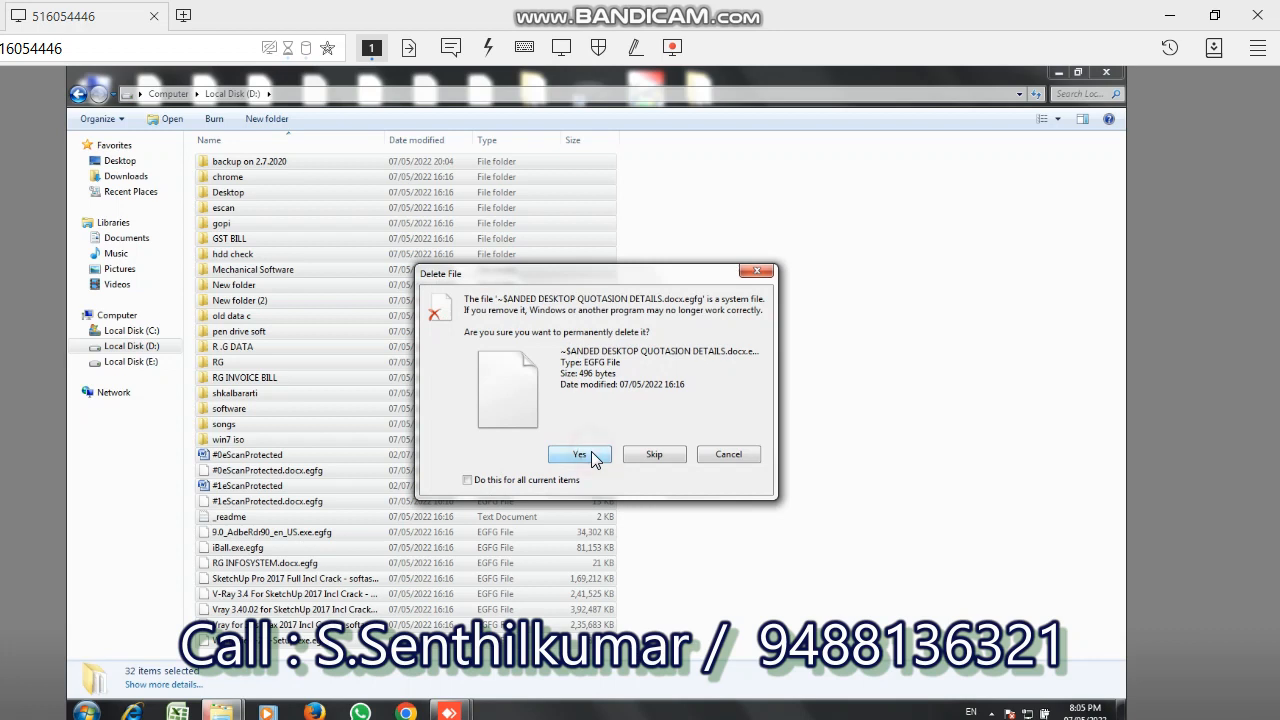
click(591, 453)
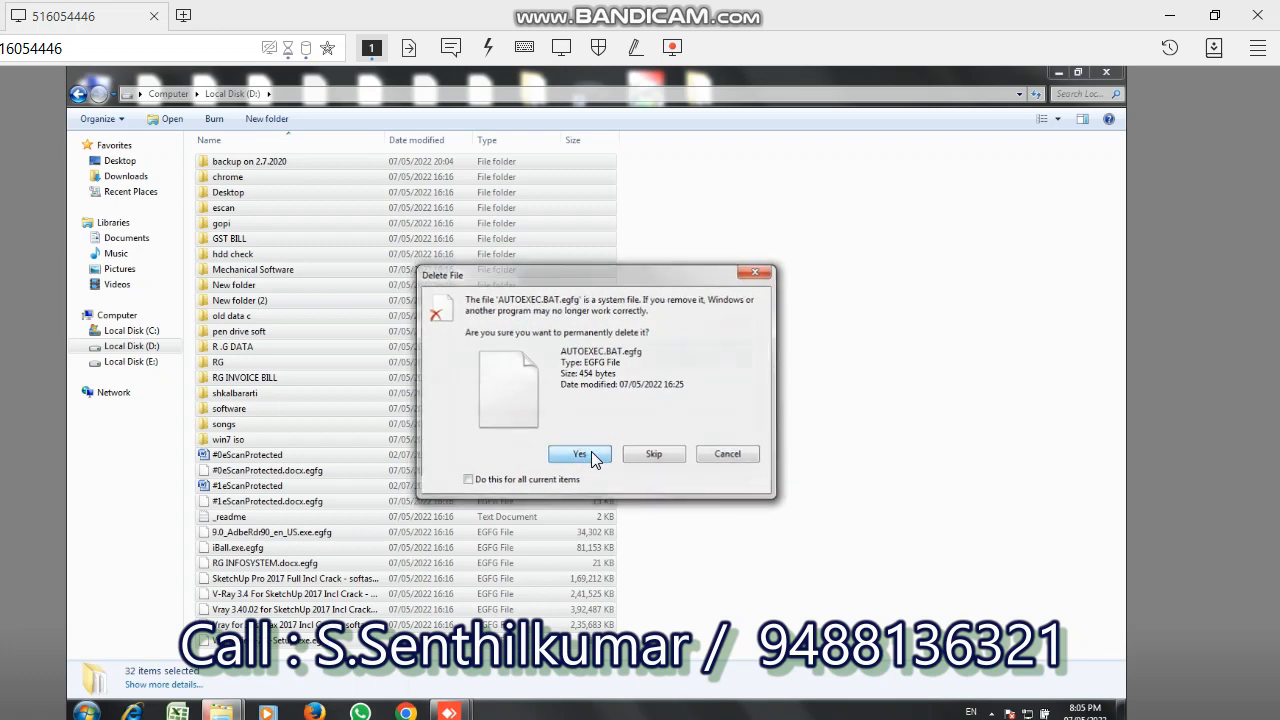
click(591, 451)
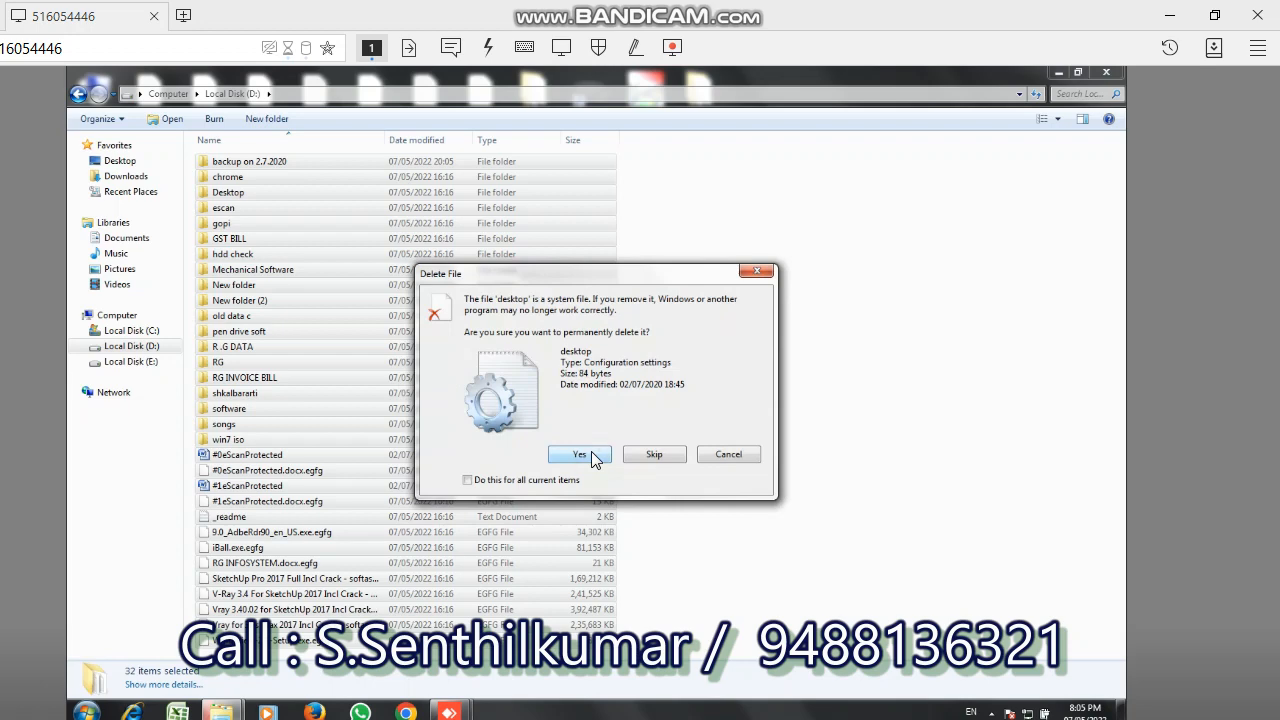
click(591, 451)
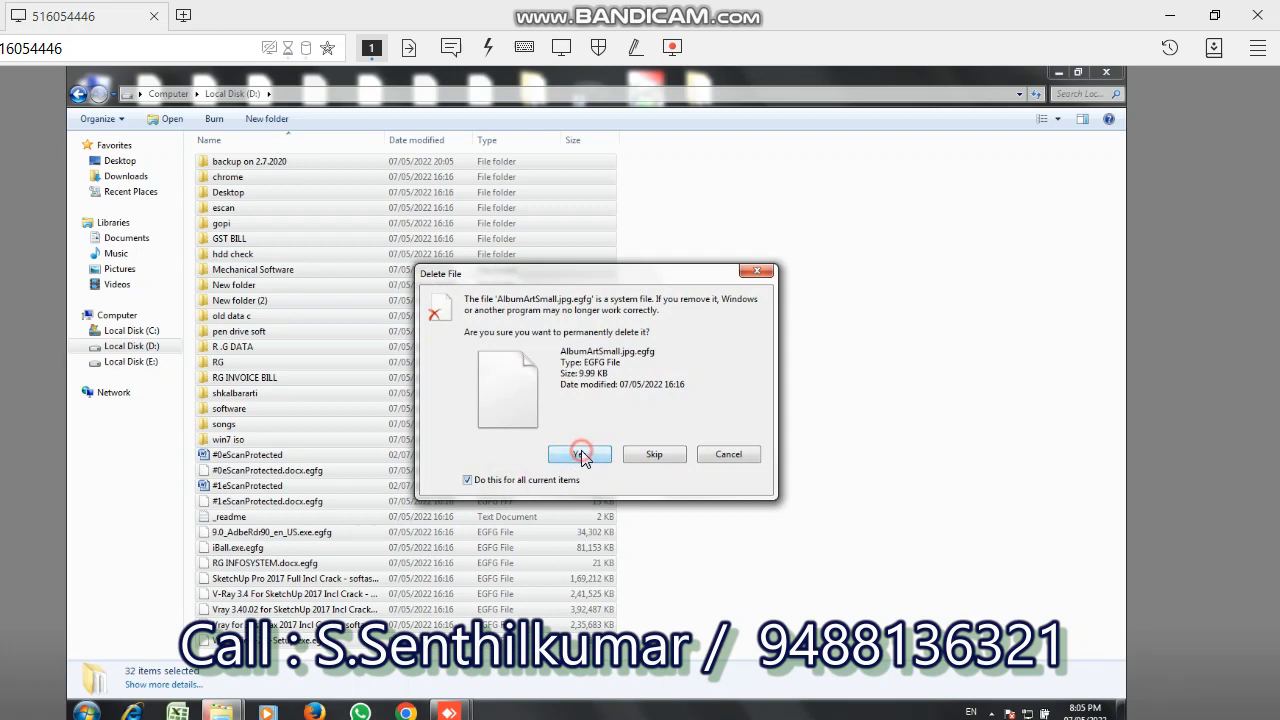
click(585, 459)
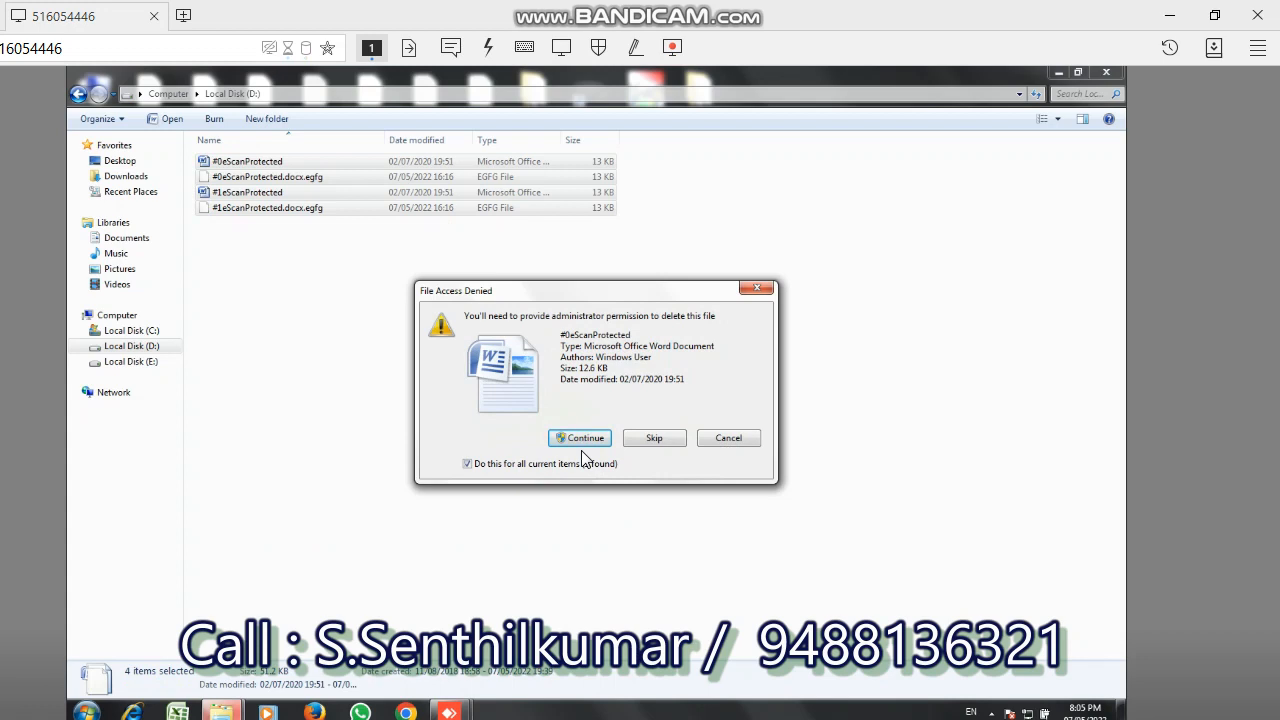
- Continue the deletion with administrator permission and skip the eScanProtected files that deny access
click(584, 438)
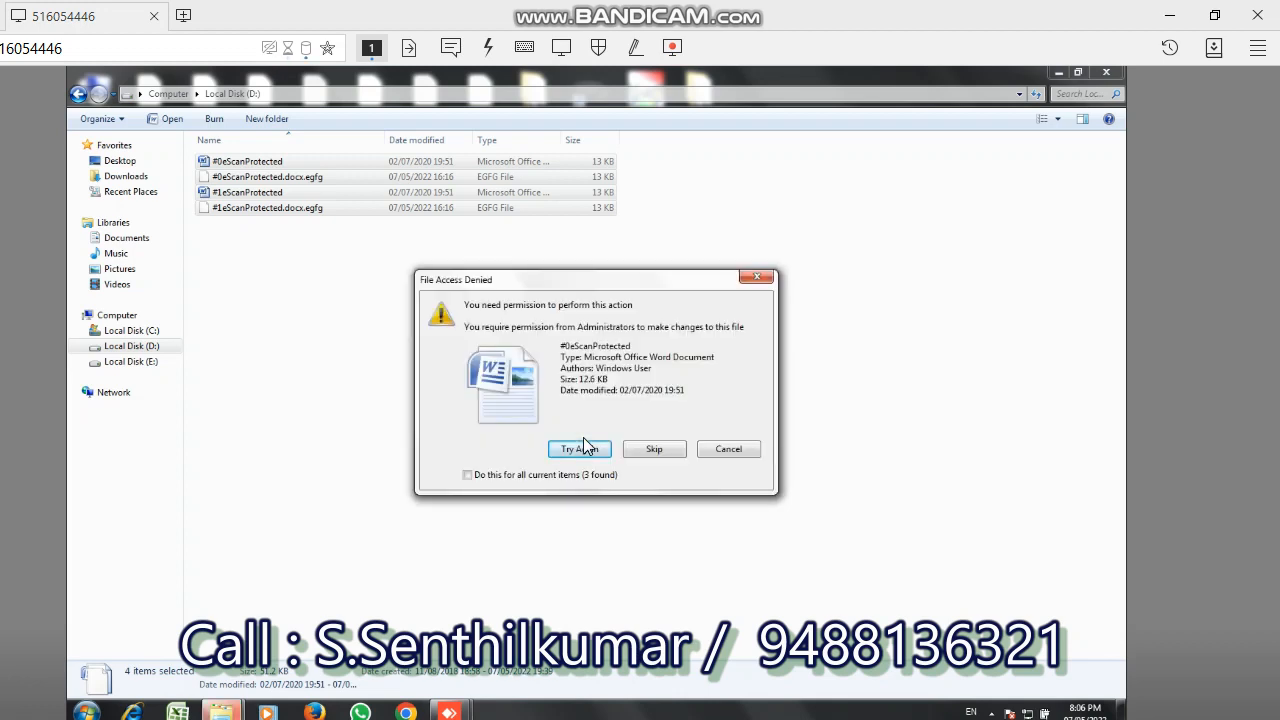
click(649, 449)
click(648, 450)
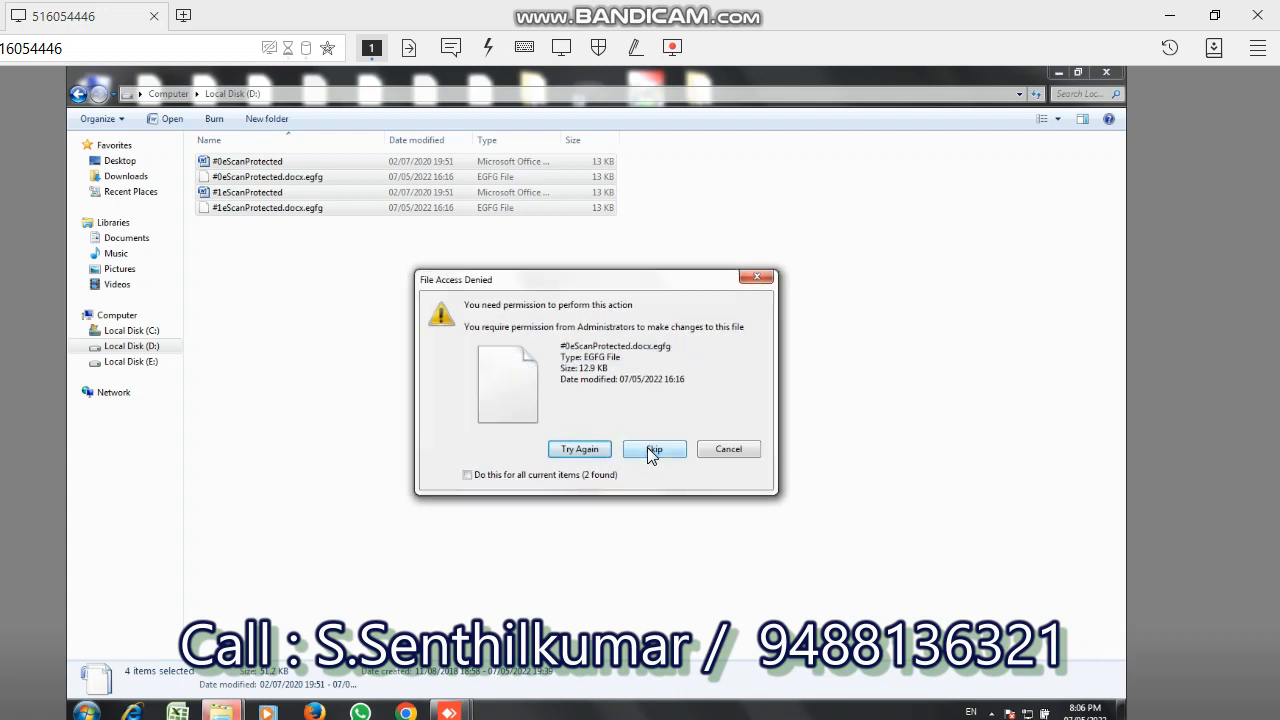
click(647, 447)
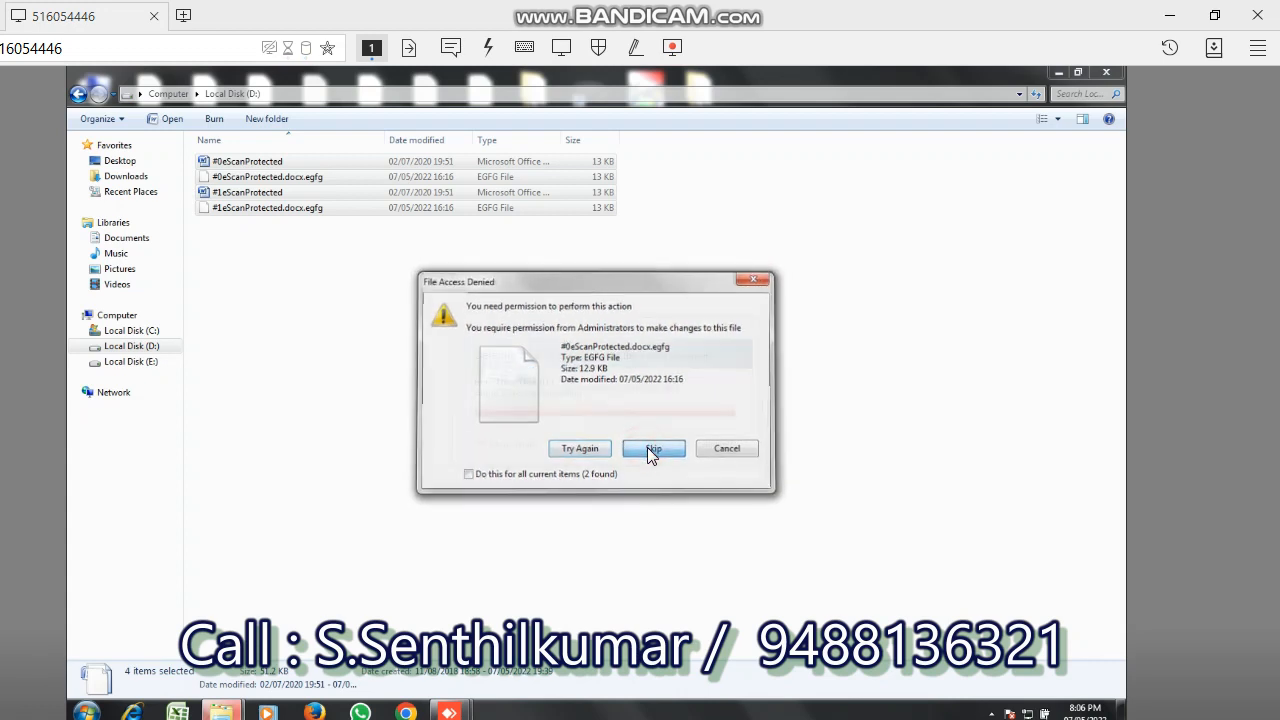
click(647, 447)
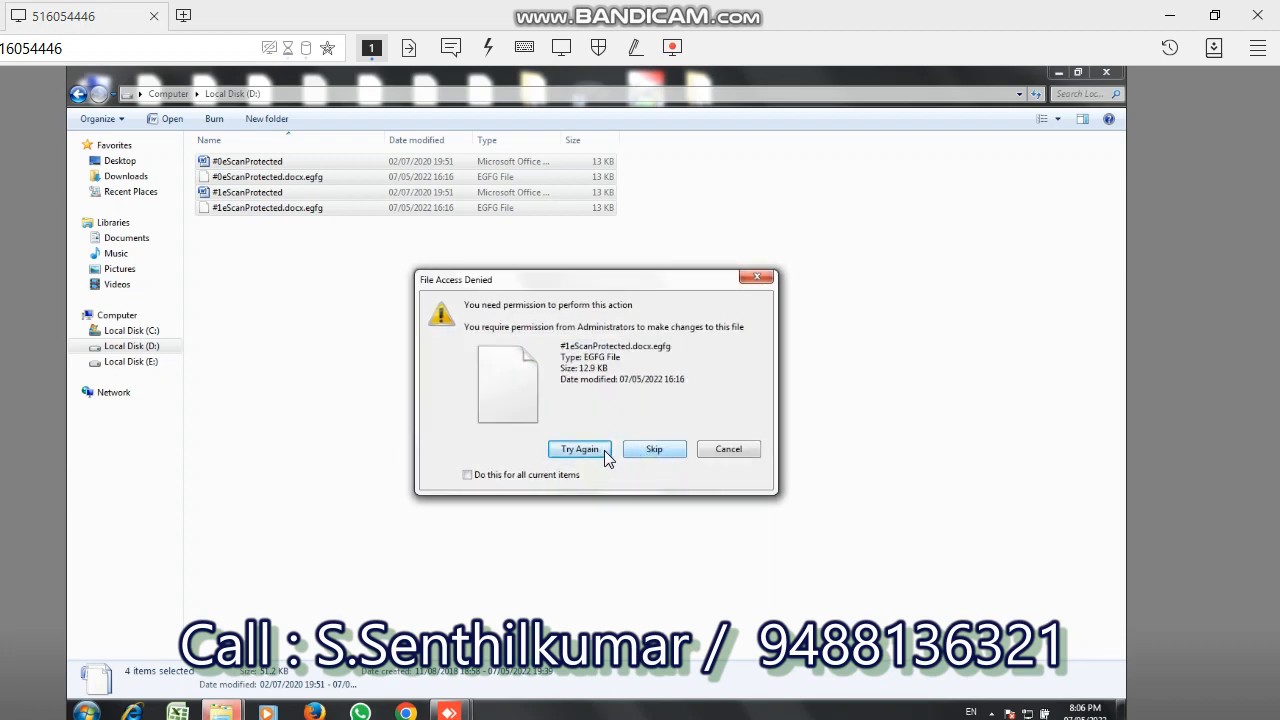
- Retry deleting #1eScanProtected.docx.egfg, including with the choice applied to all current items, and cancel the remaining deletion
click(597, 451)
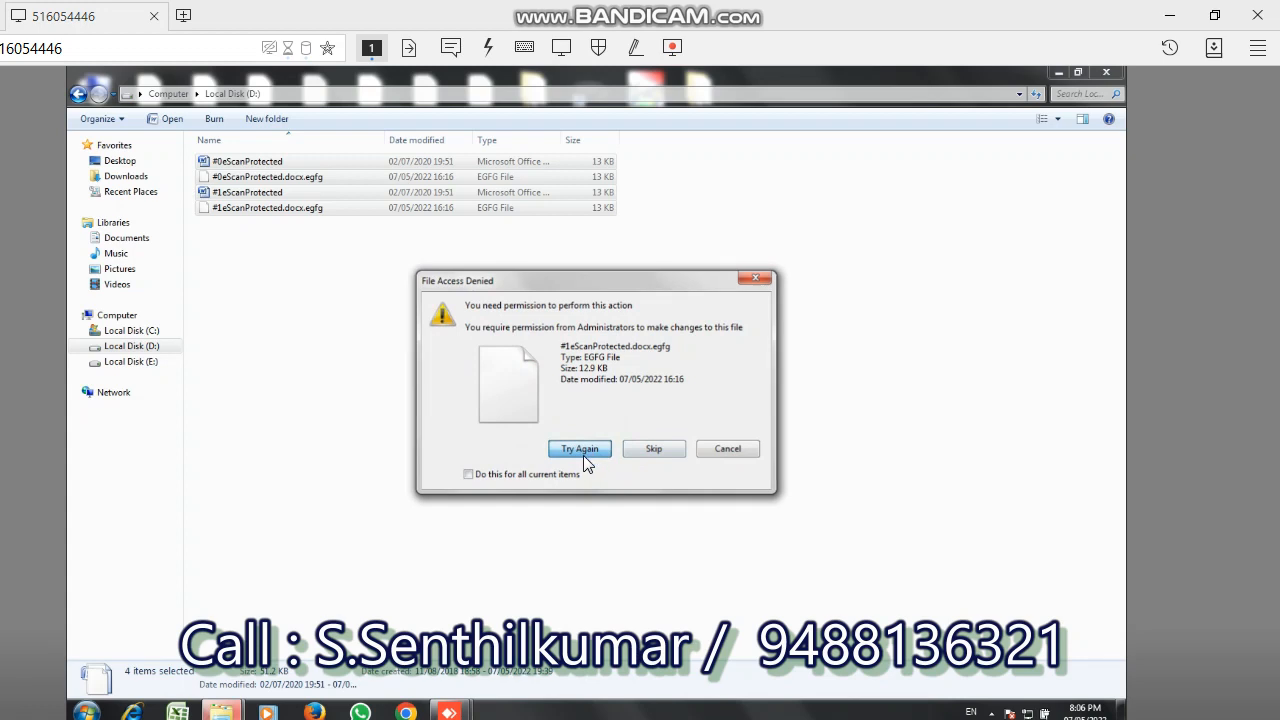
click(518, 474)
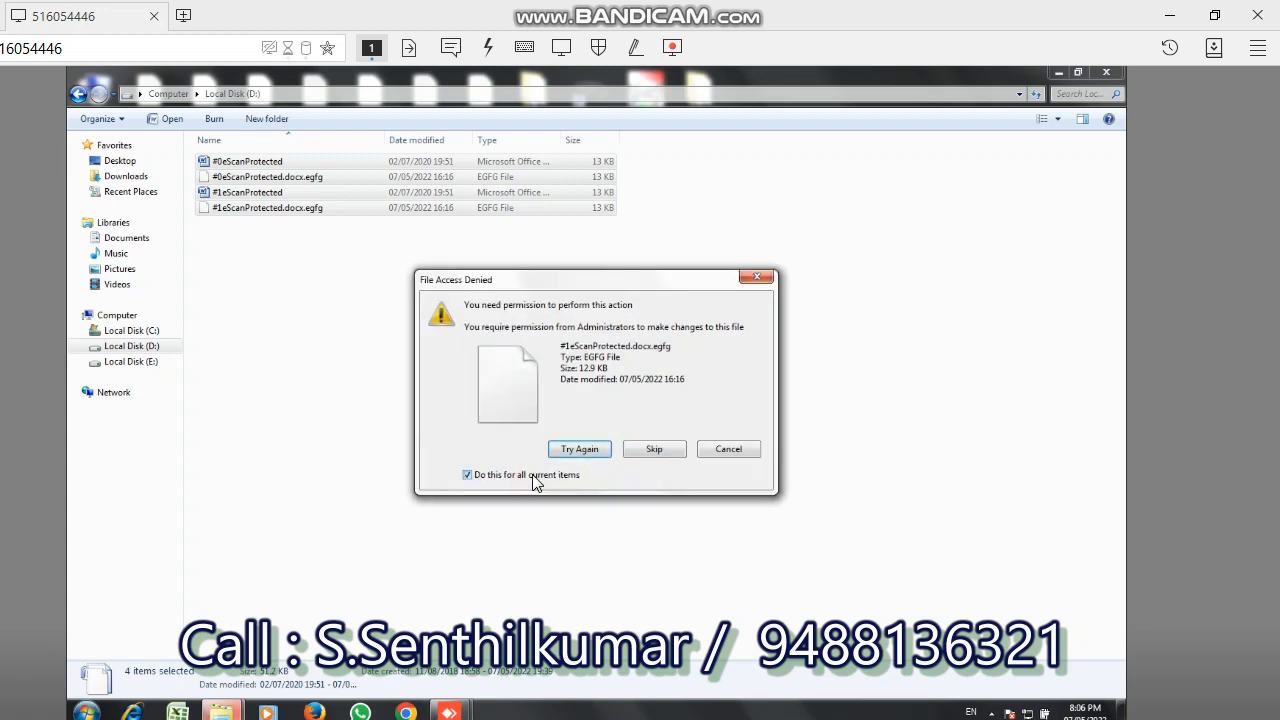
click(578, 450)
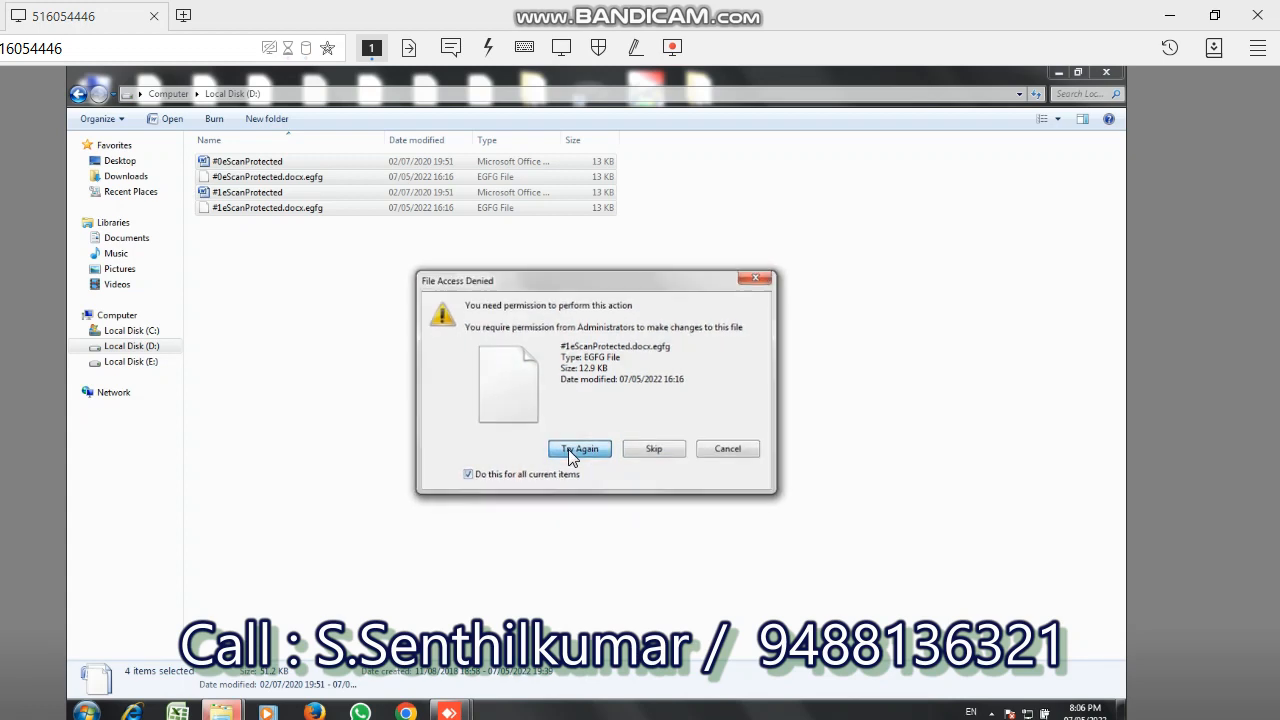
click(732, 450)
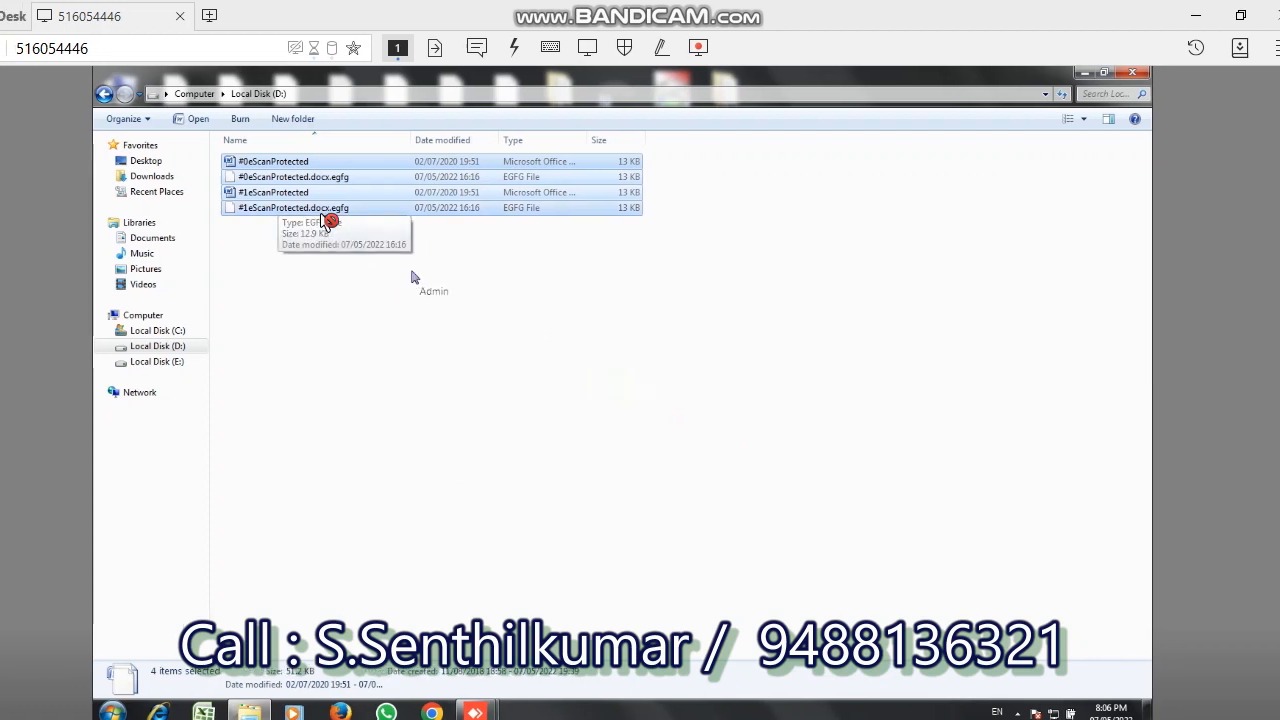
- Try to permanently delete only #0eScanProtected.docx.egfg and #1eScanProtected.docx.egfg, retry, and cancel the deletion
click(328, 221)
click(320, 212)
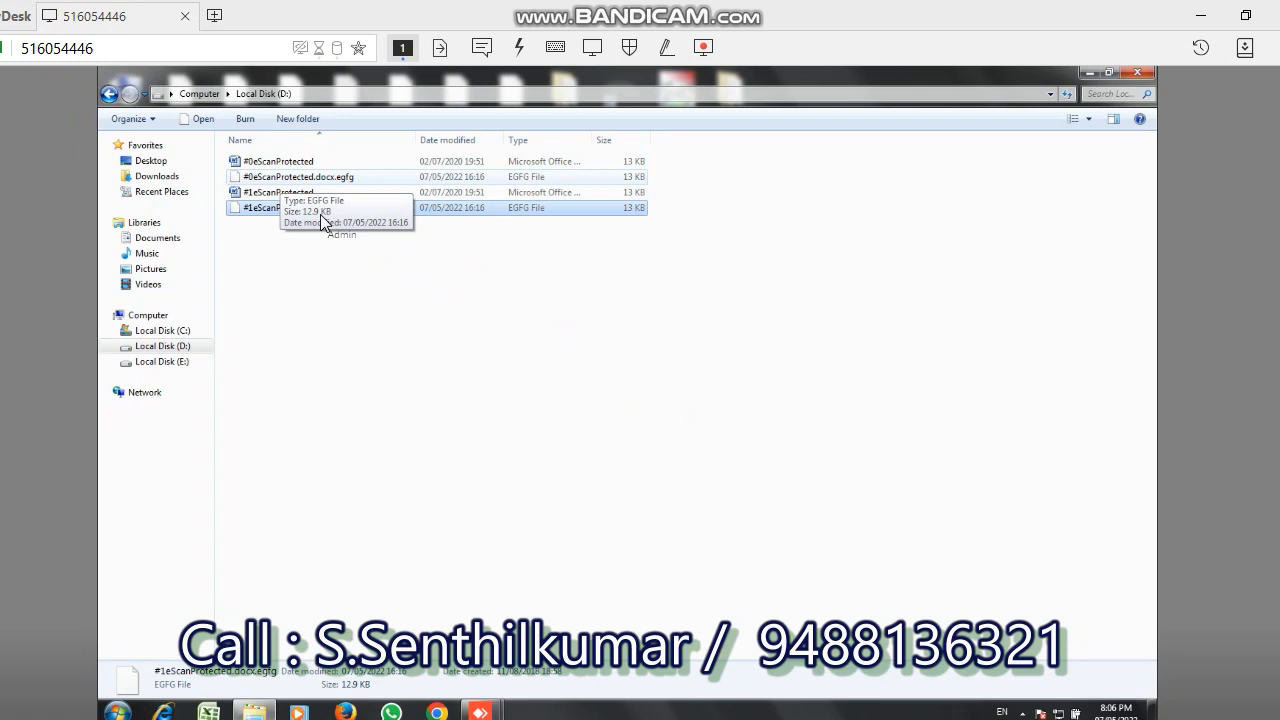
click(282, 177)
ctrl+click(321, 210)
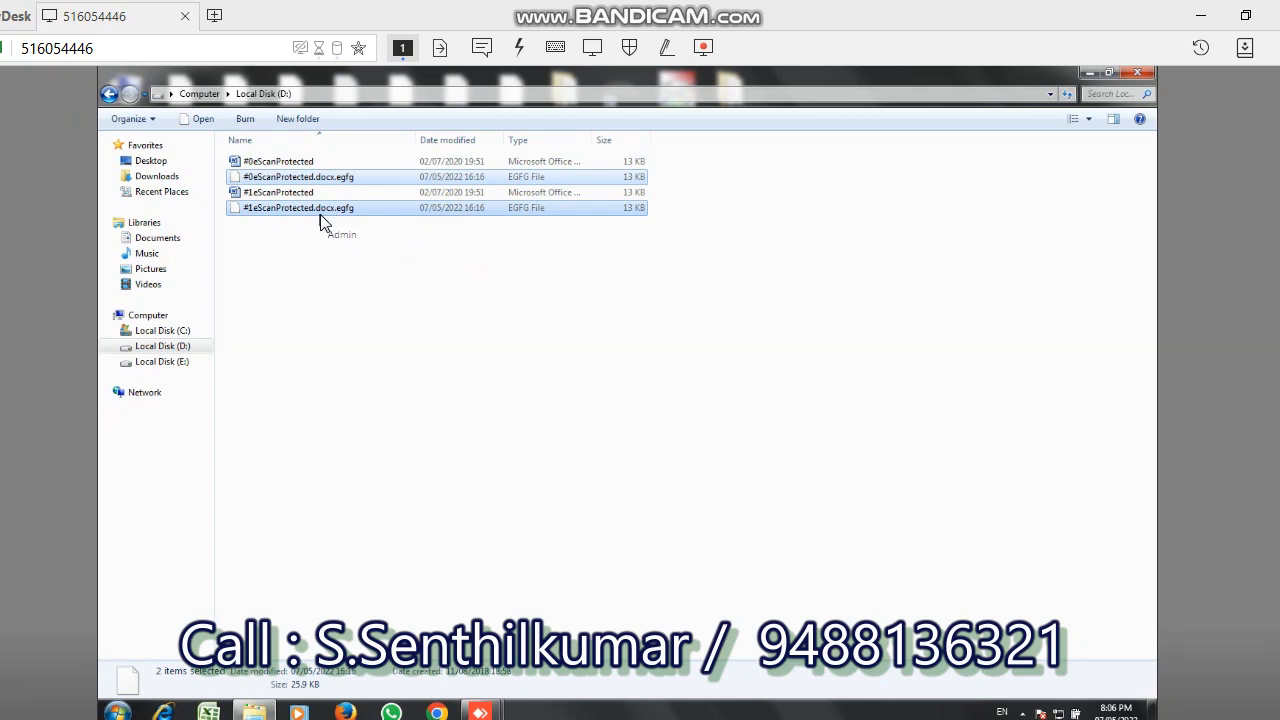
key(shift+Delete)
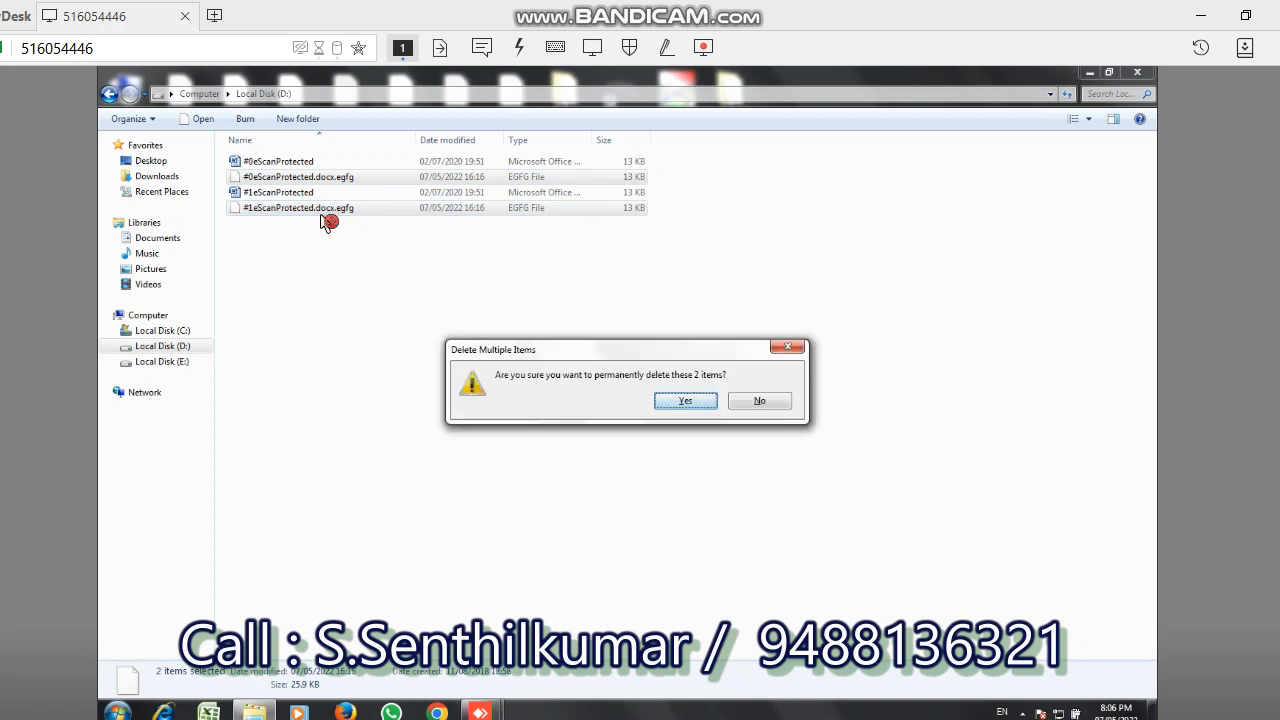
key(Return)
key(Return)
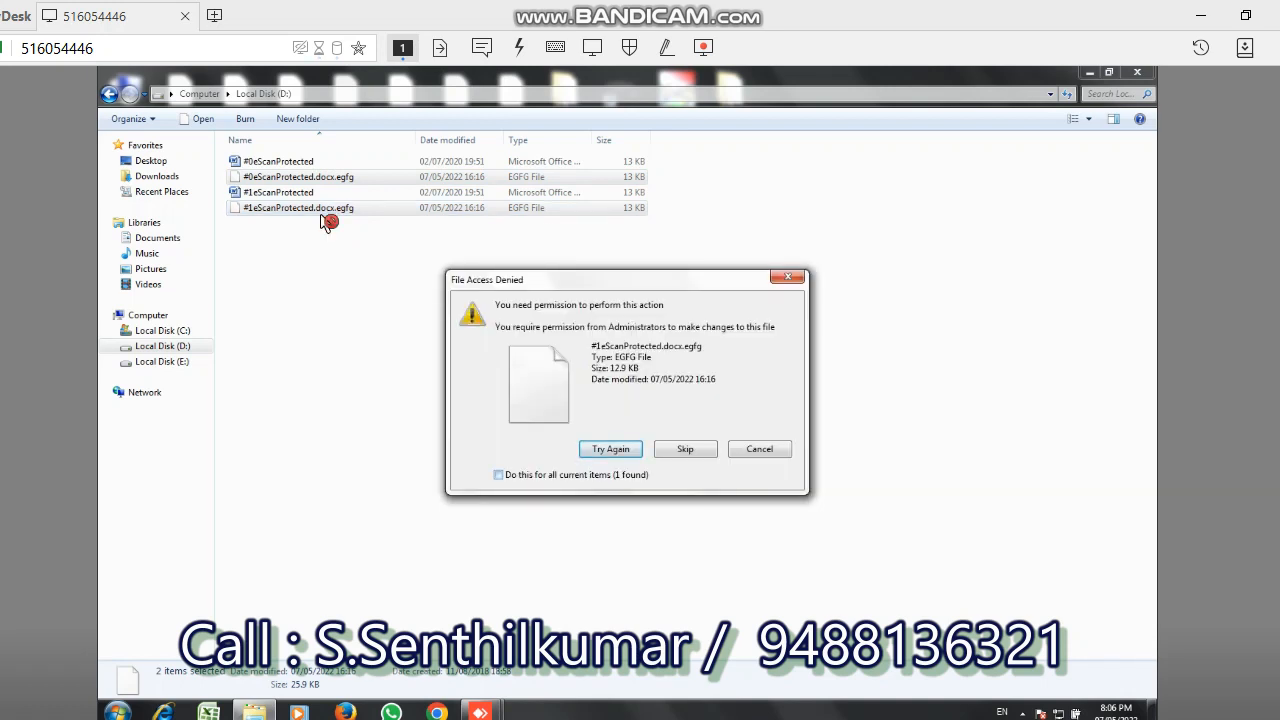
key(Return)
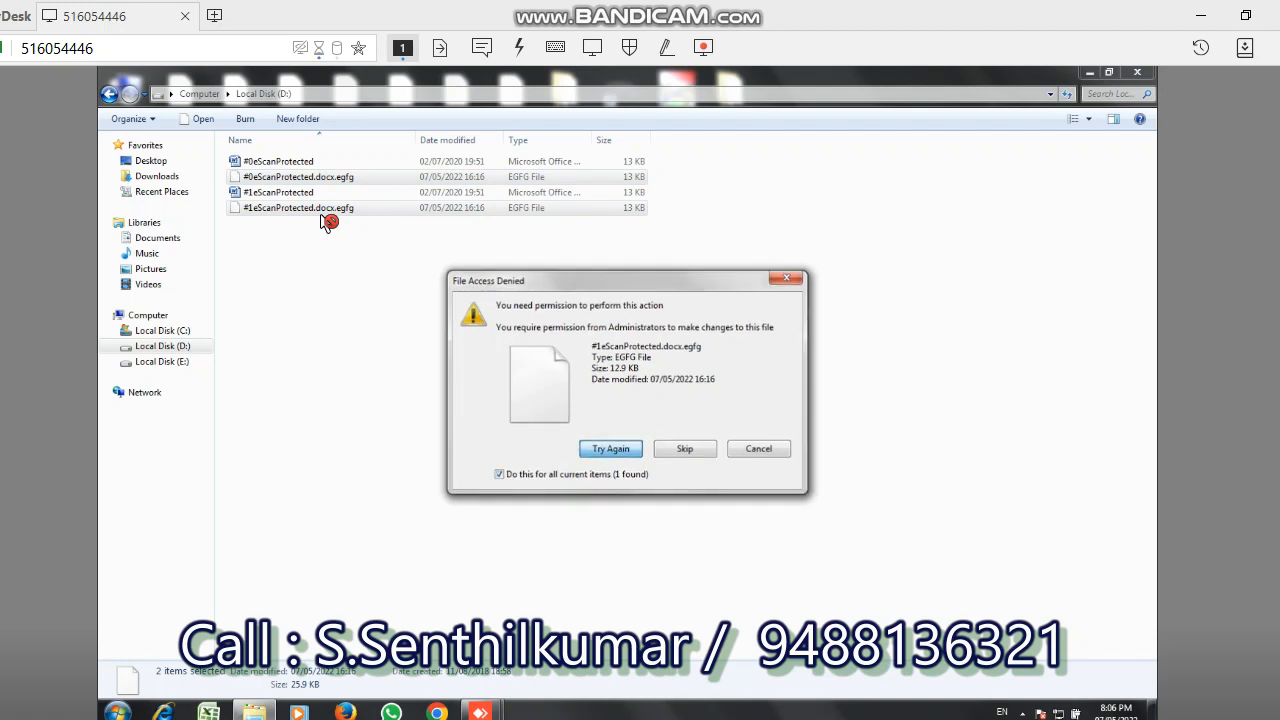
key(Return)
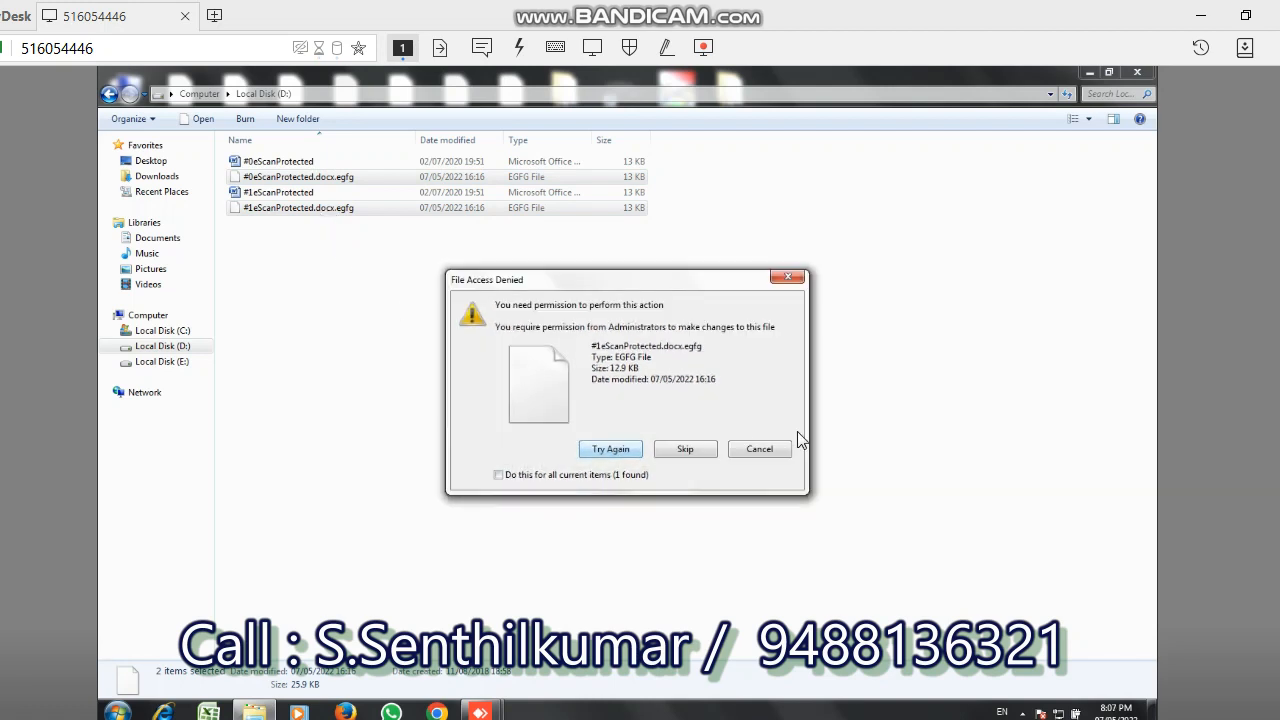
click(760, 450)
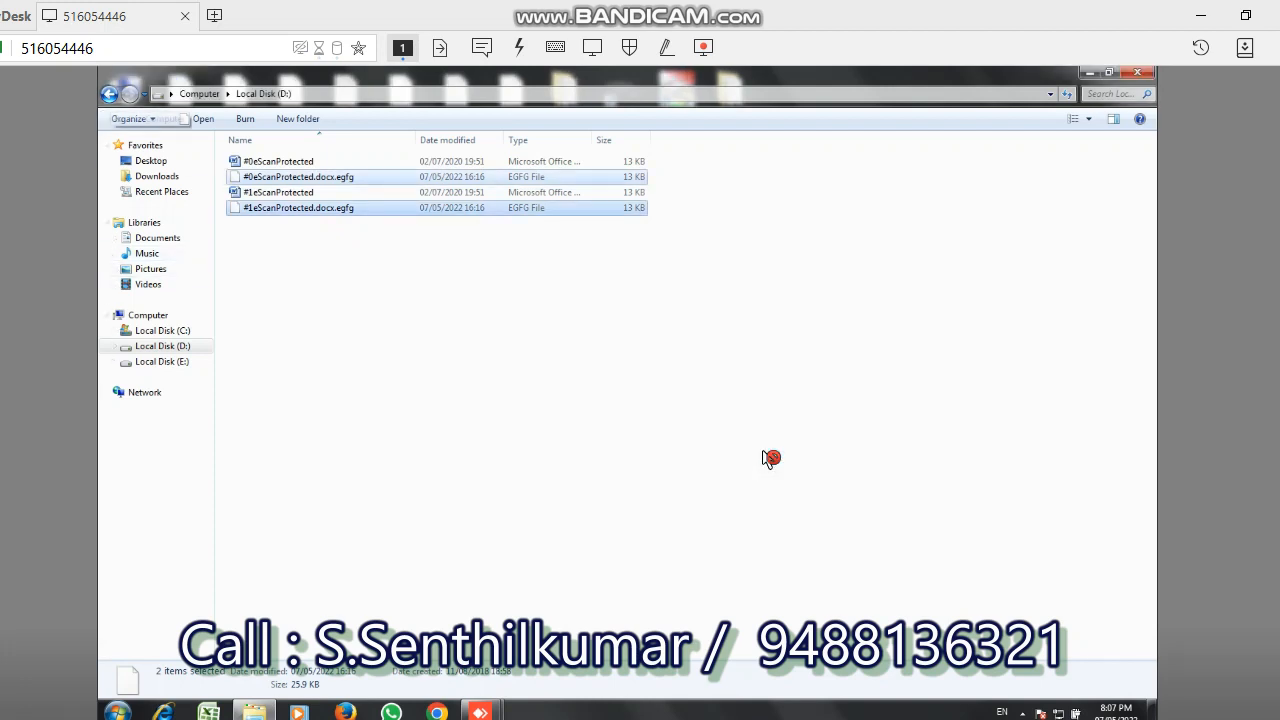
- Reopen Local Disk (D:), examine the properties and previous versions of #0eScanProtected.docx.egfg, and return to the drive overview
click(110, 94)
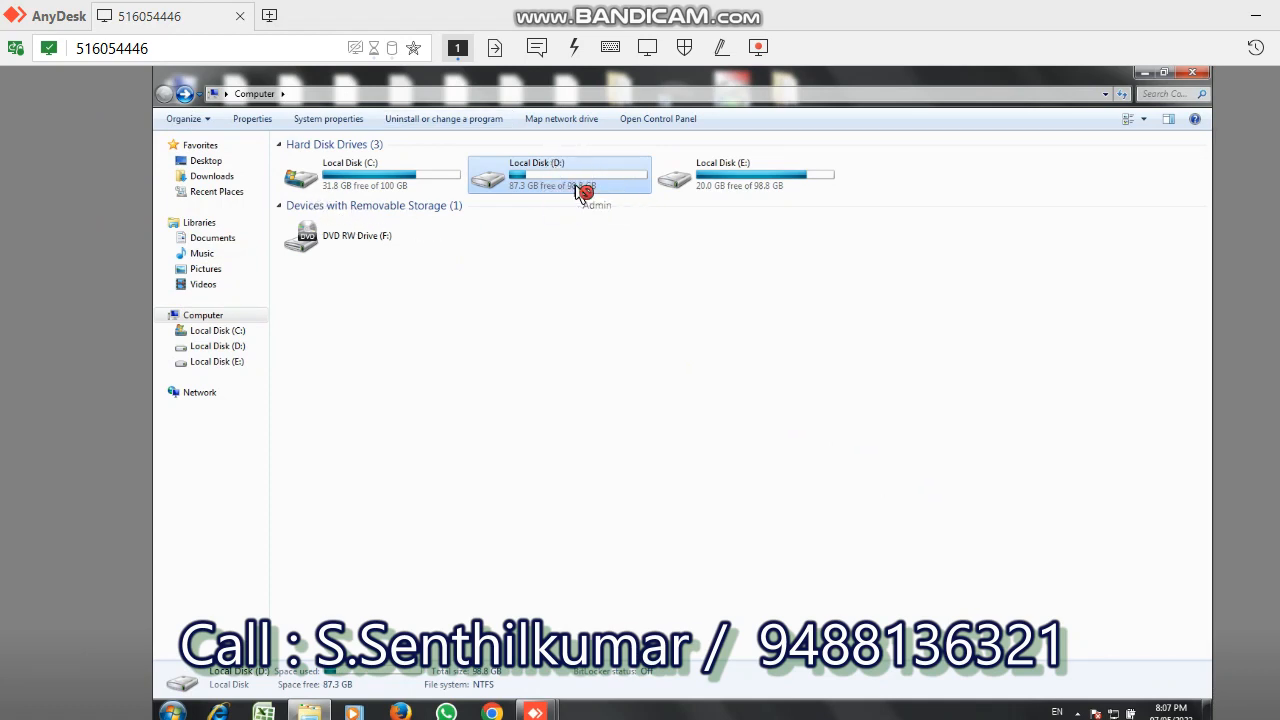
double_click(580, 191)
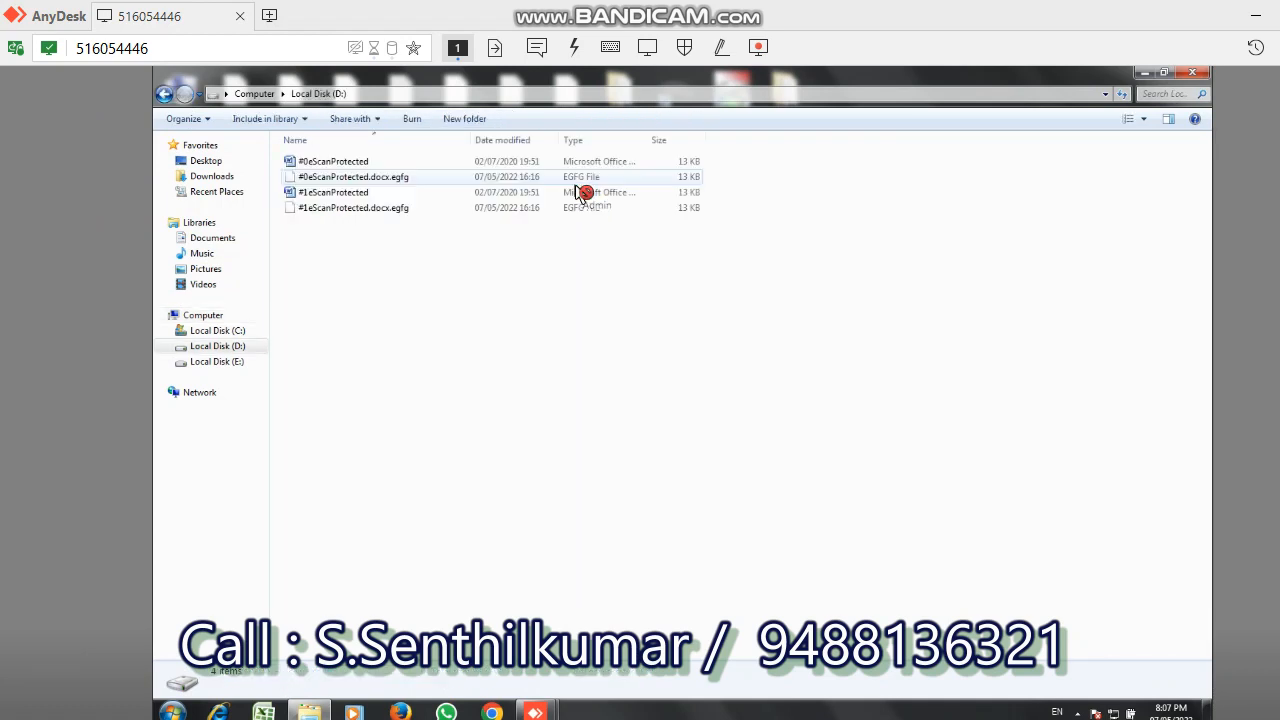
right_click(338, 179)
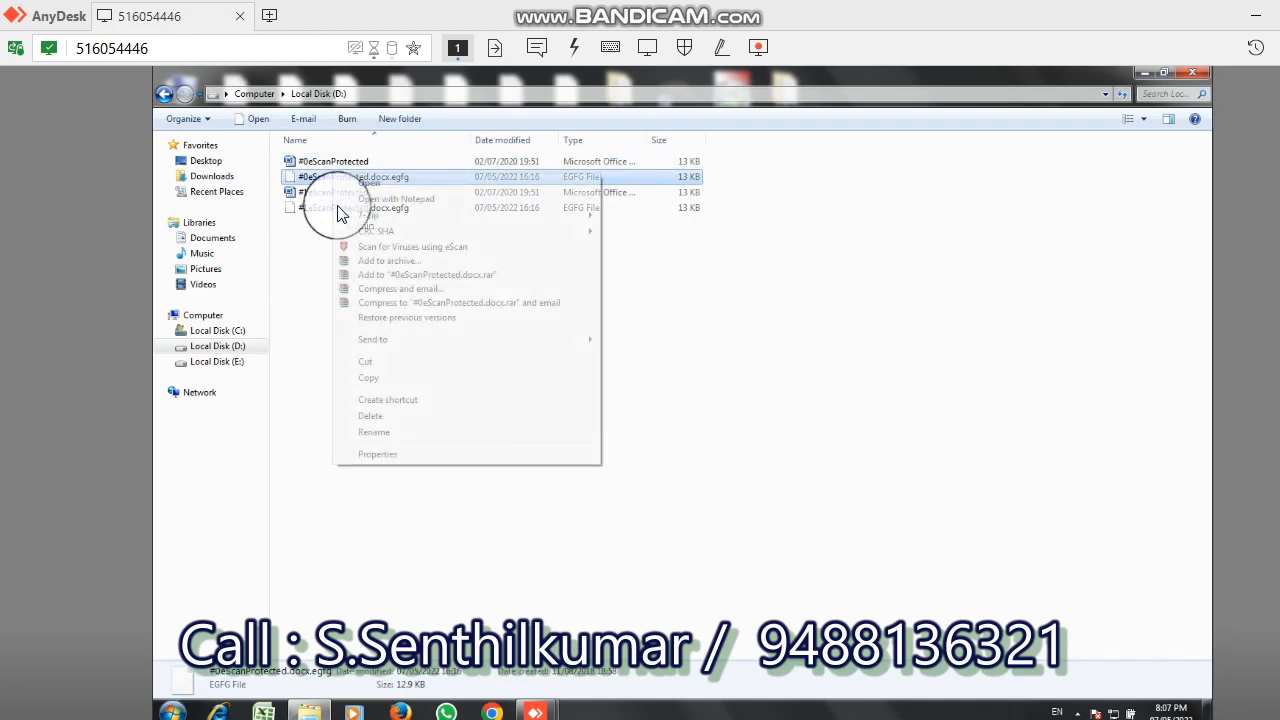
click(340, 213)
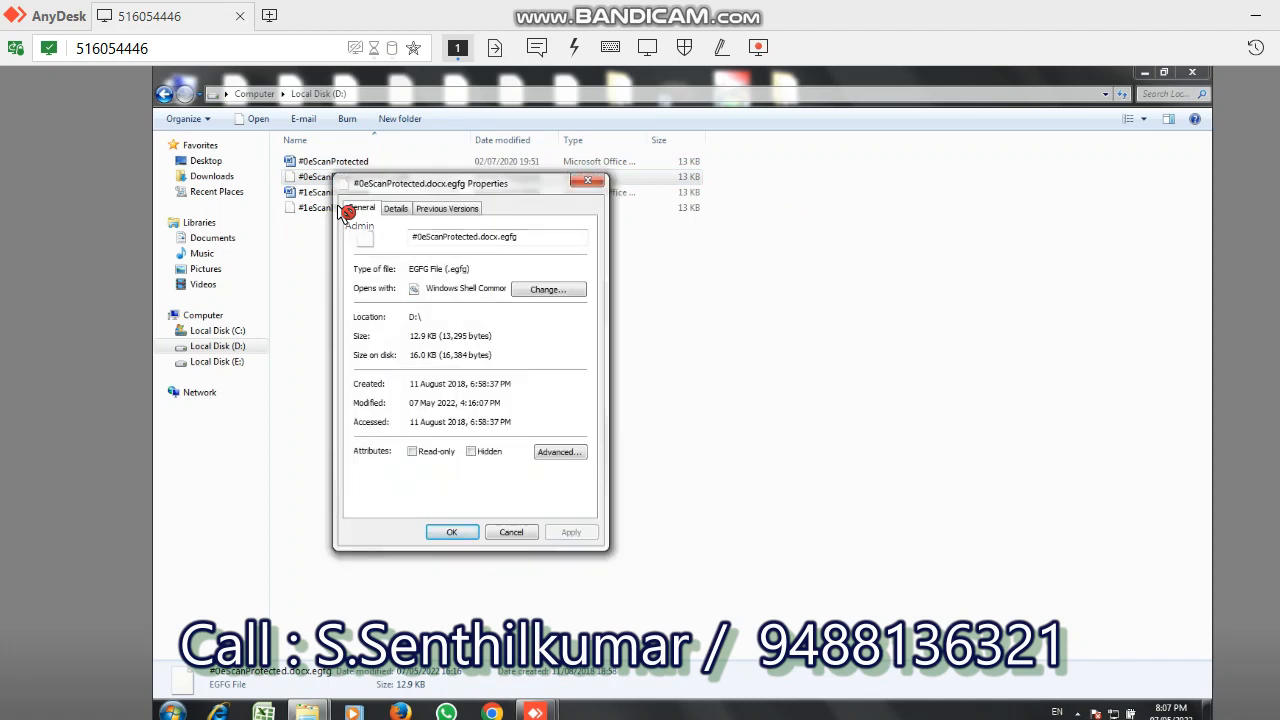
key(ctrl+Tab)
key(ctrl+Tab)
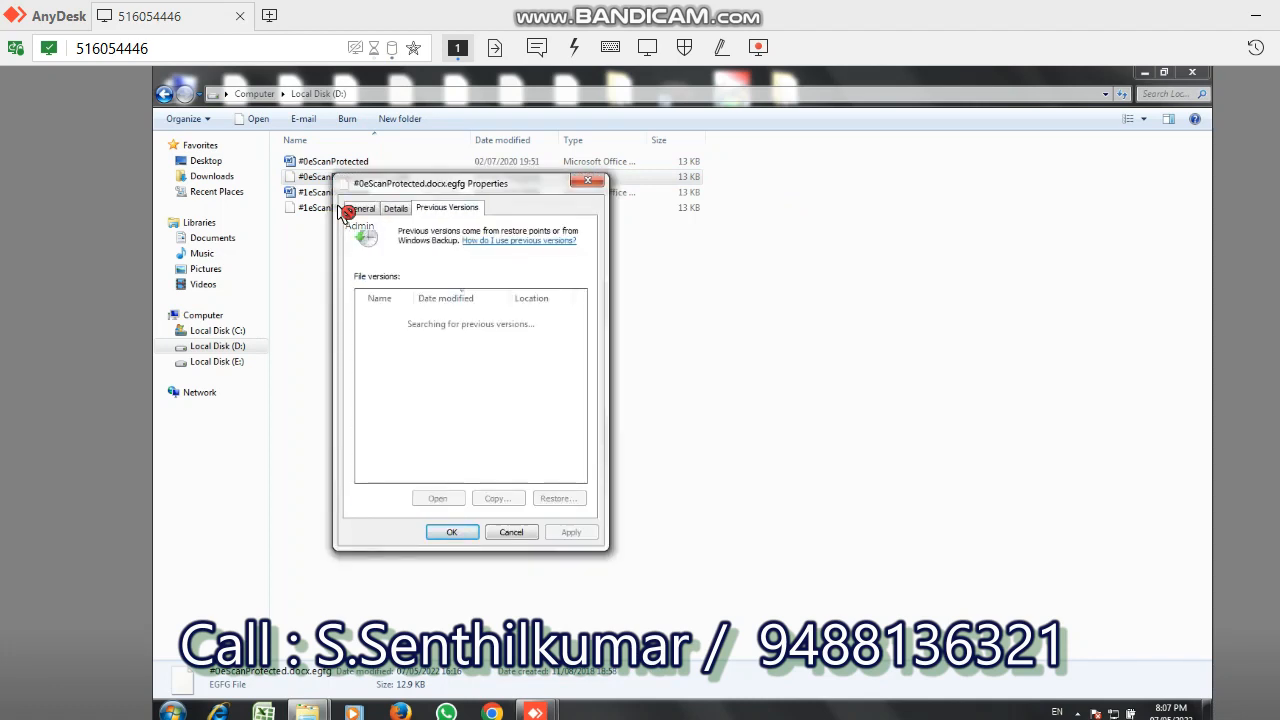
key(ctrl+Tab)
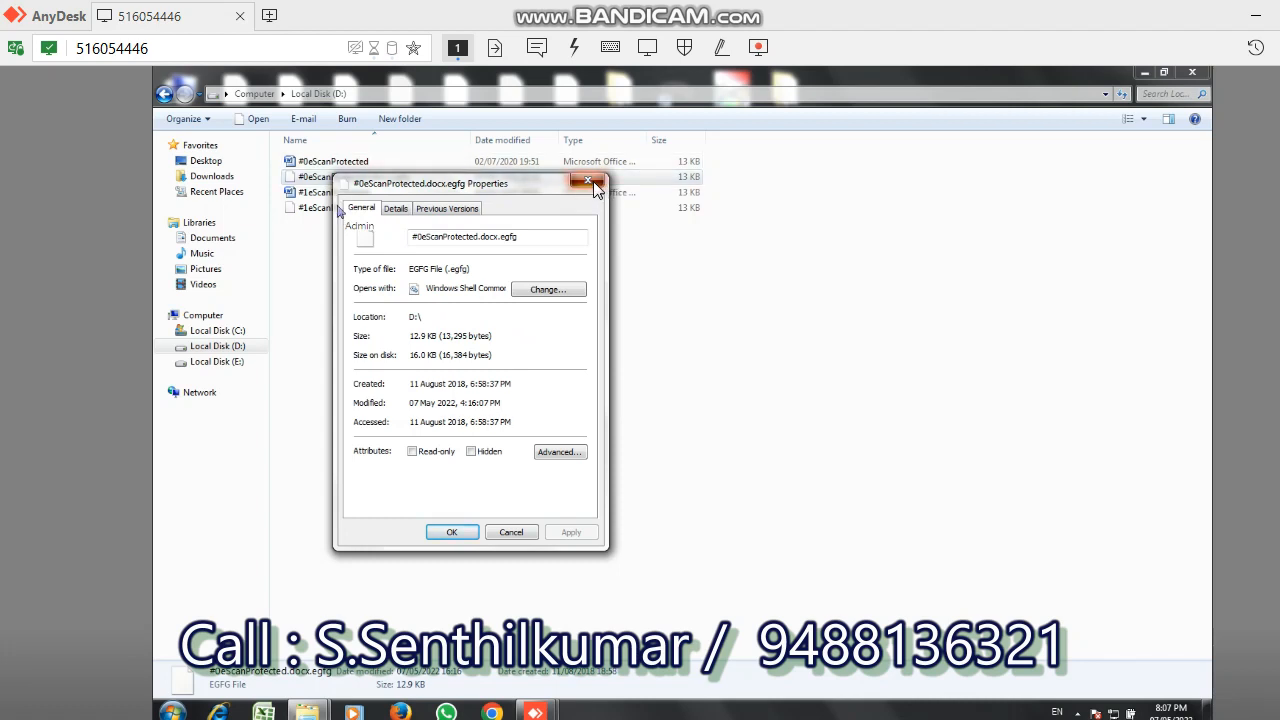
click(582, 185)
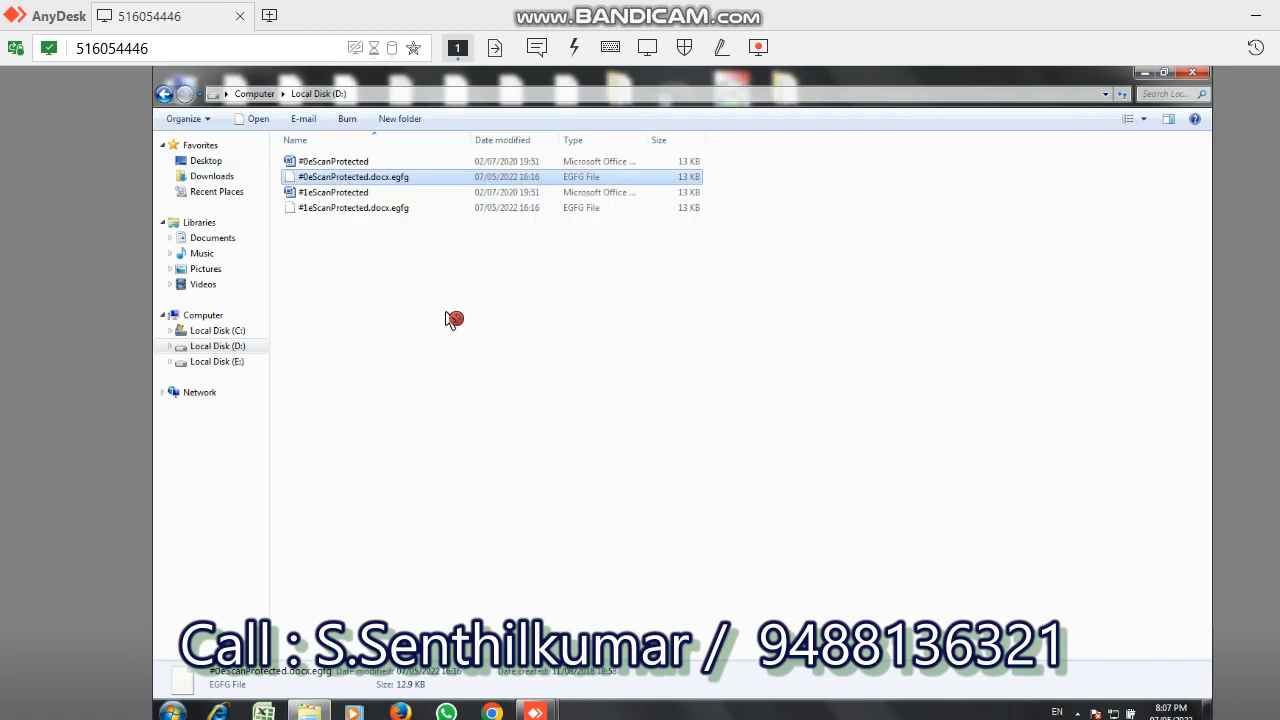
click(164, 94)
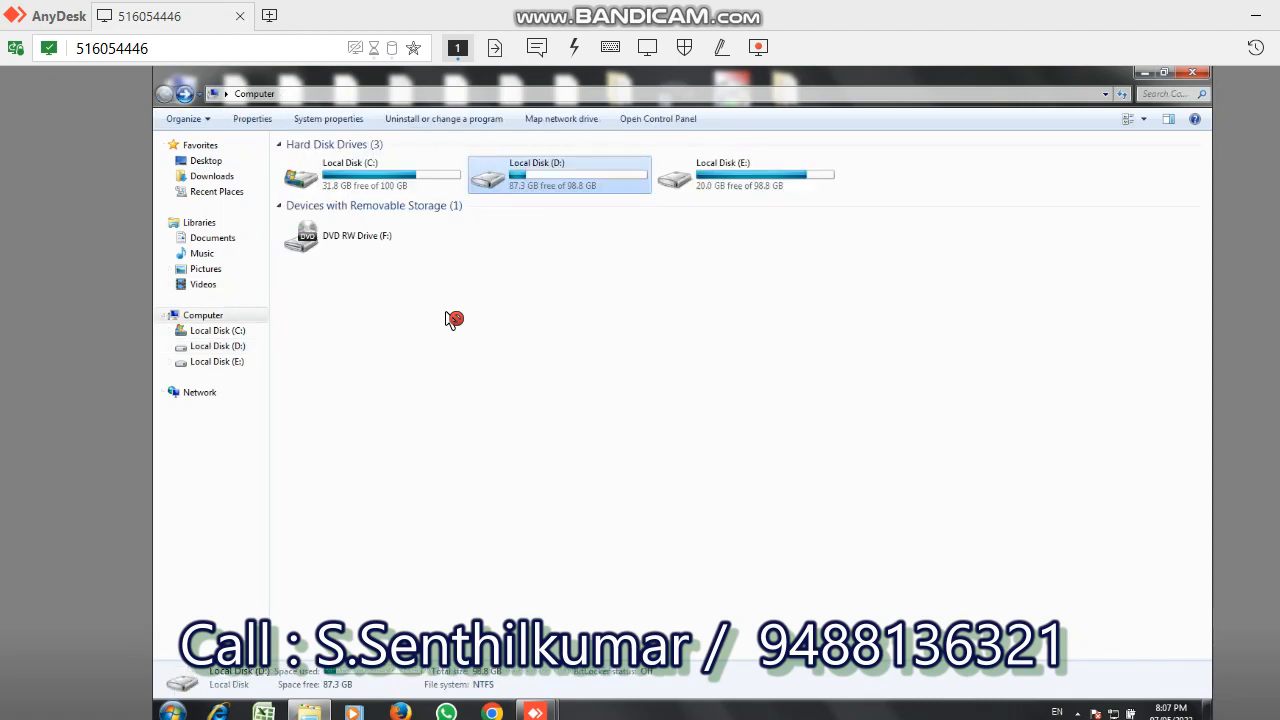
- Restore Local Disk (D:) to its previous version from 06 May 2022, 11:56
right_click(528, 188)
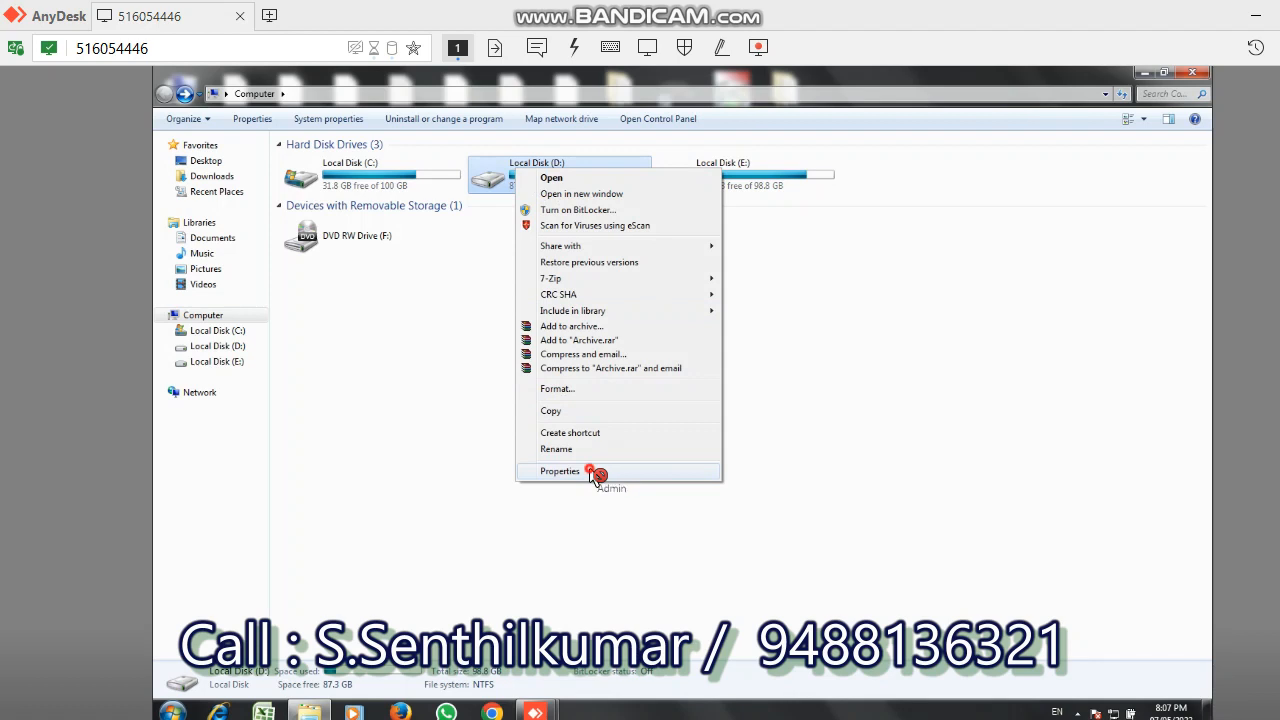
click(560, 471)
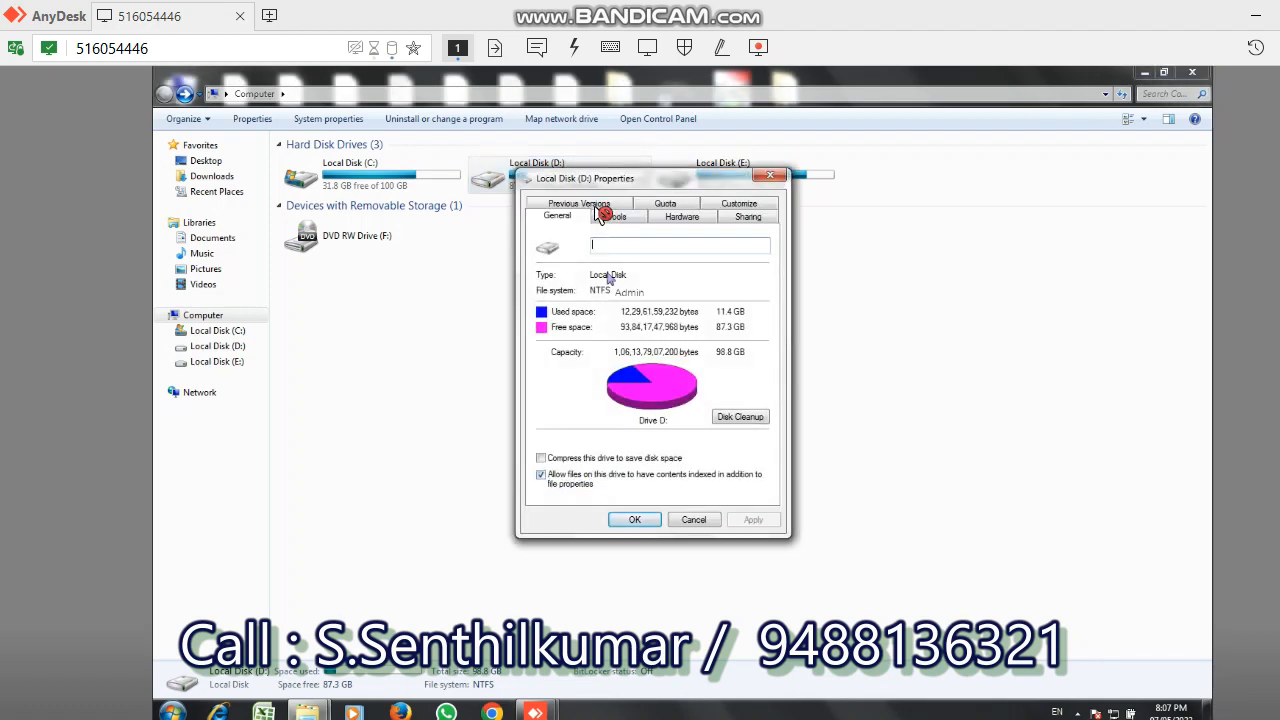
click(598, 207)
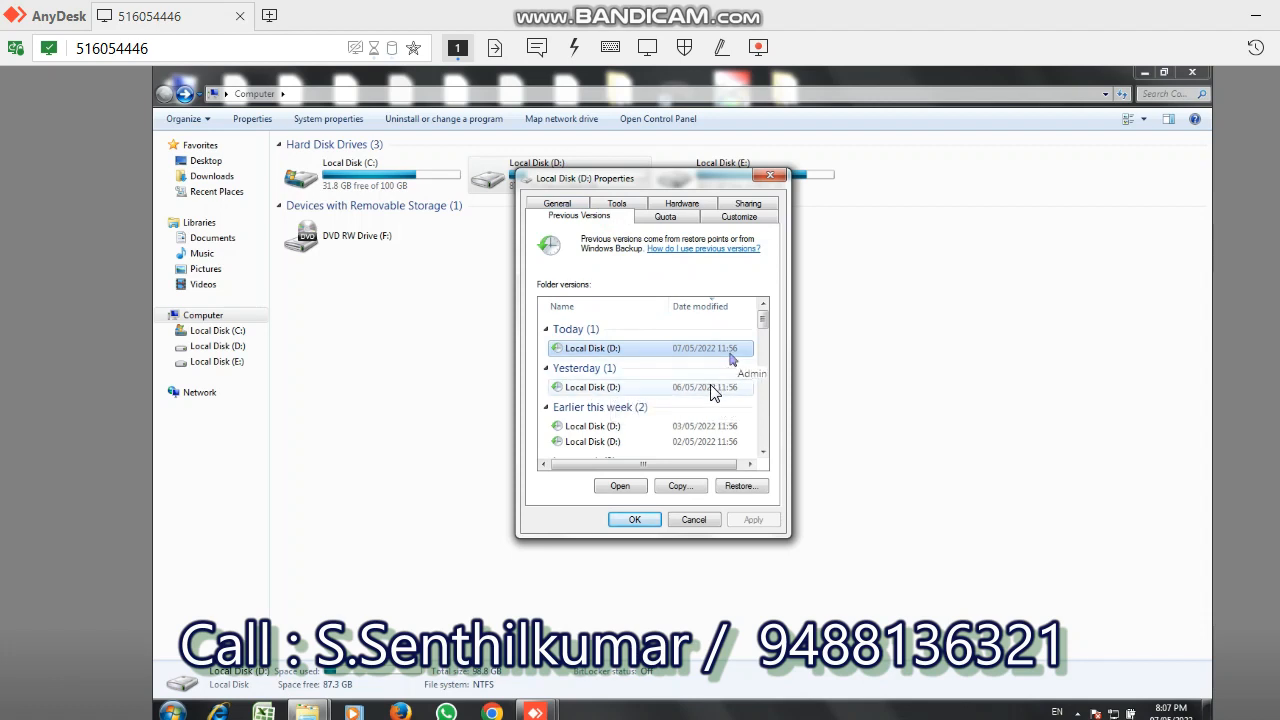
click(712, 389)
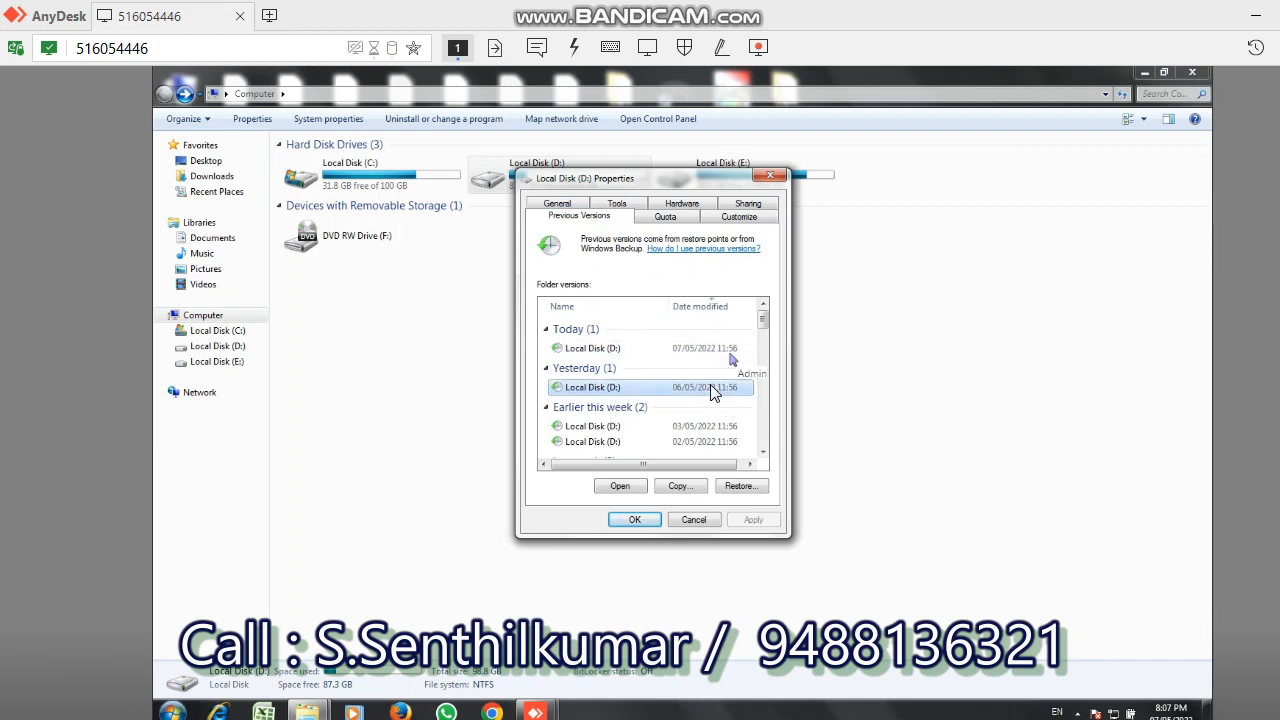
click(733, 485)
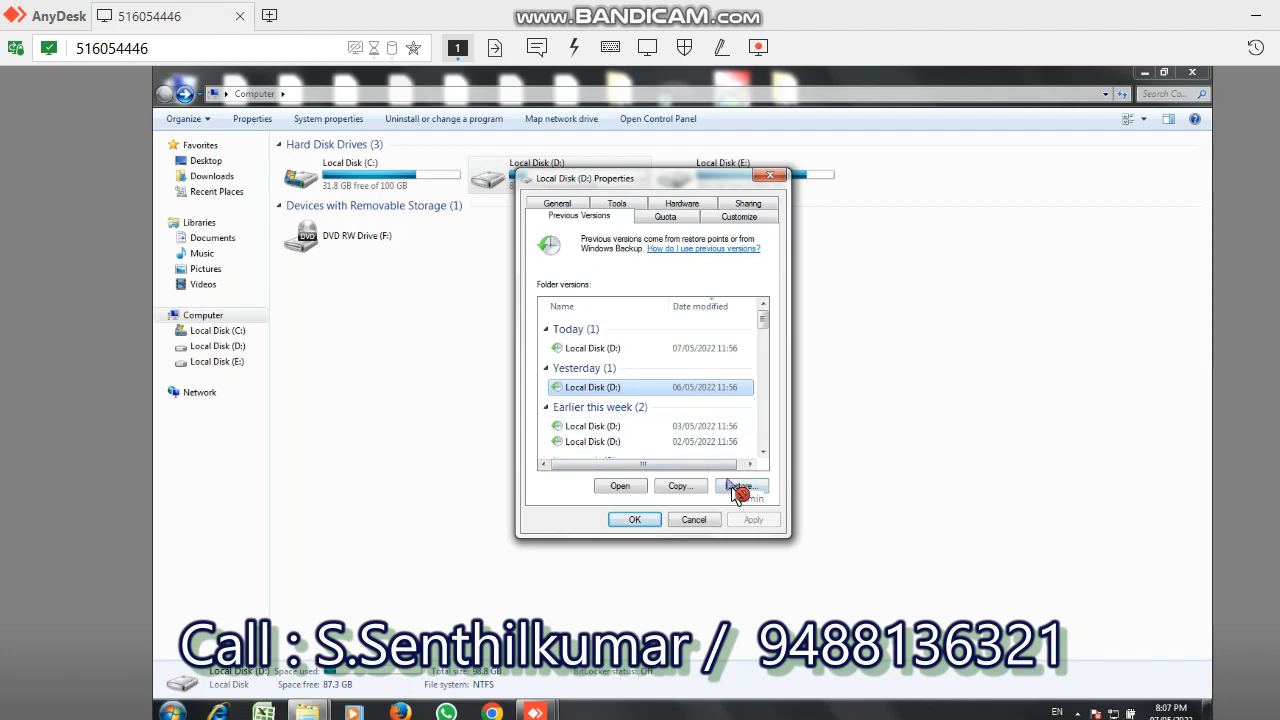
click(738, 487)
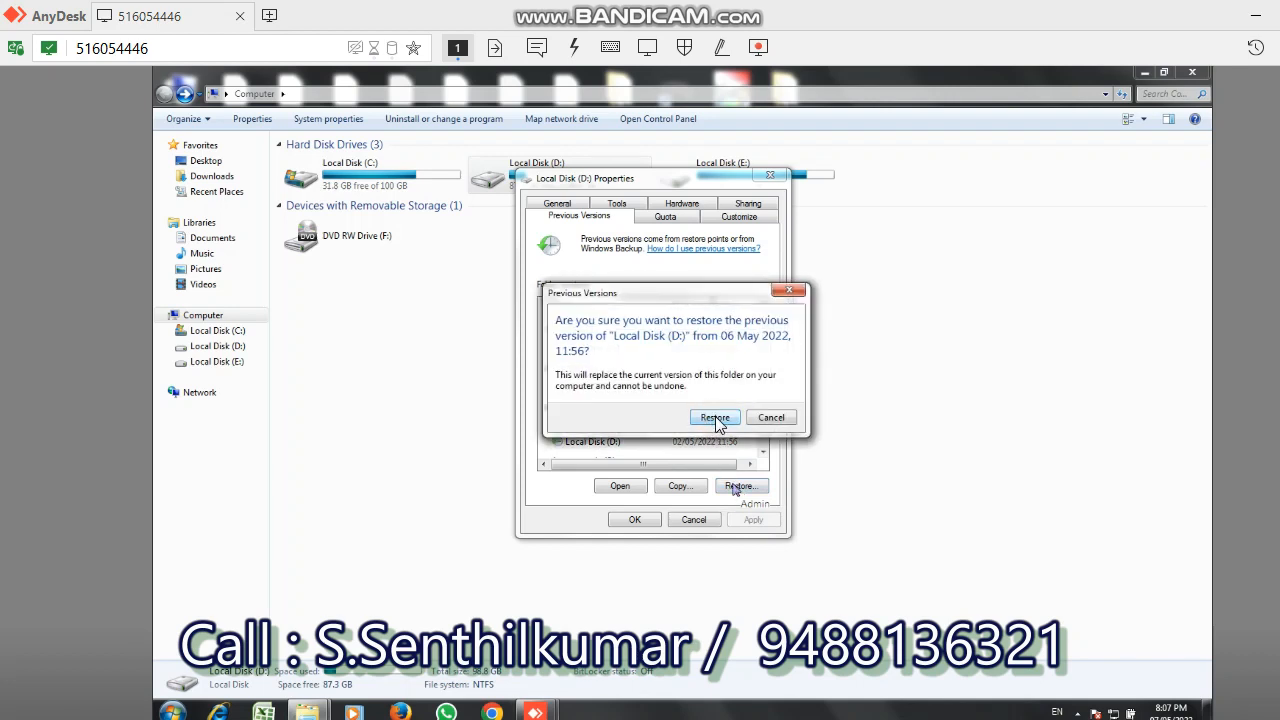
click(715, 418)
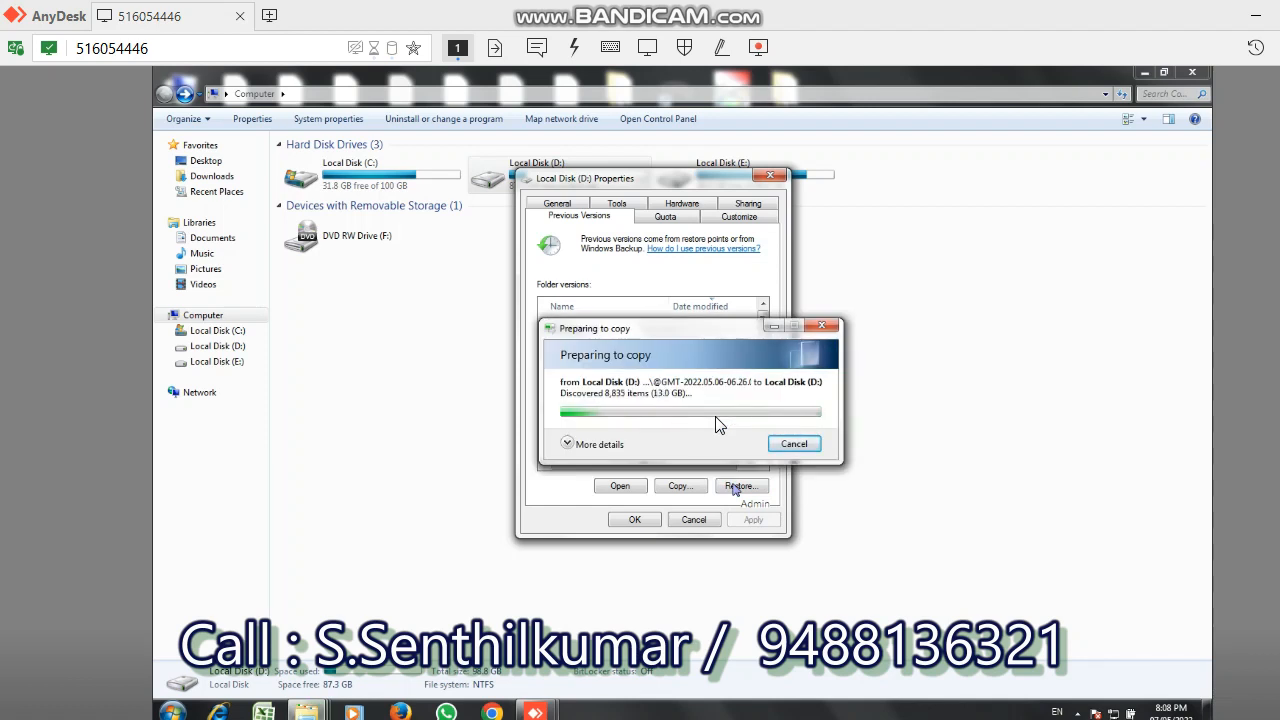
click(716, 419)
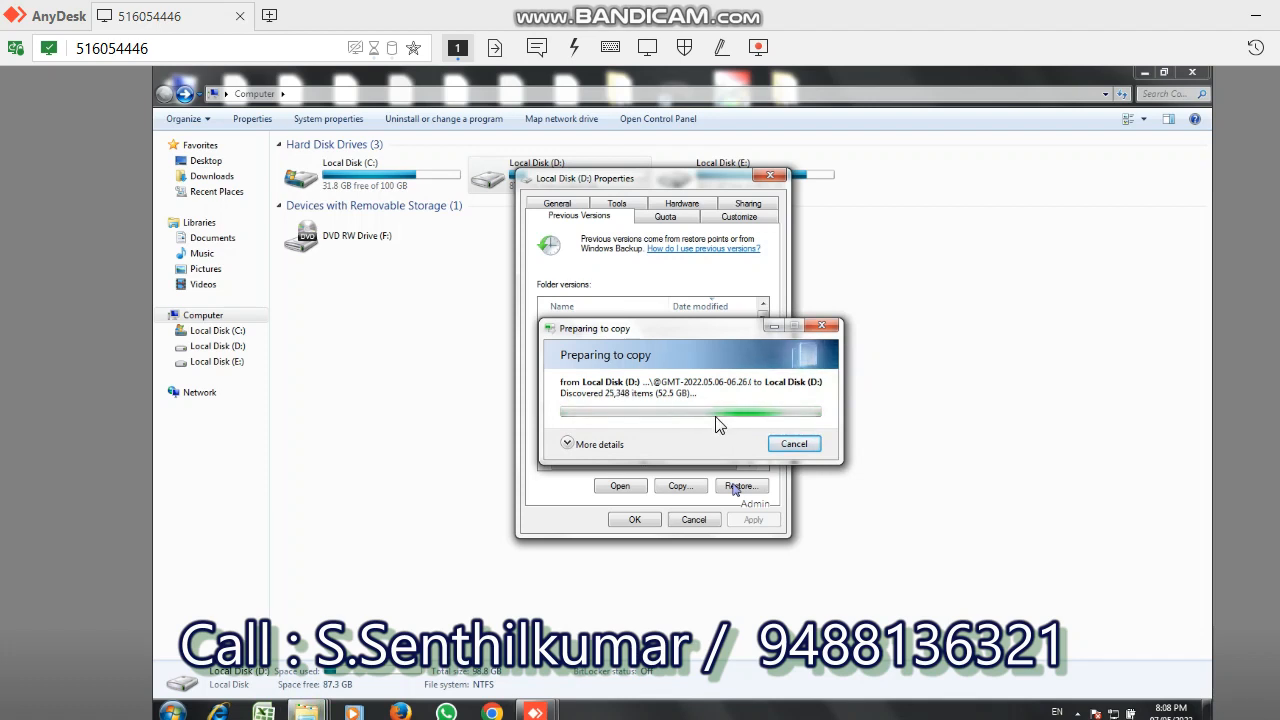
click(716, 418)
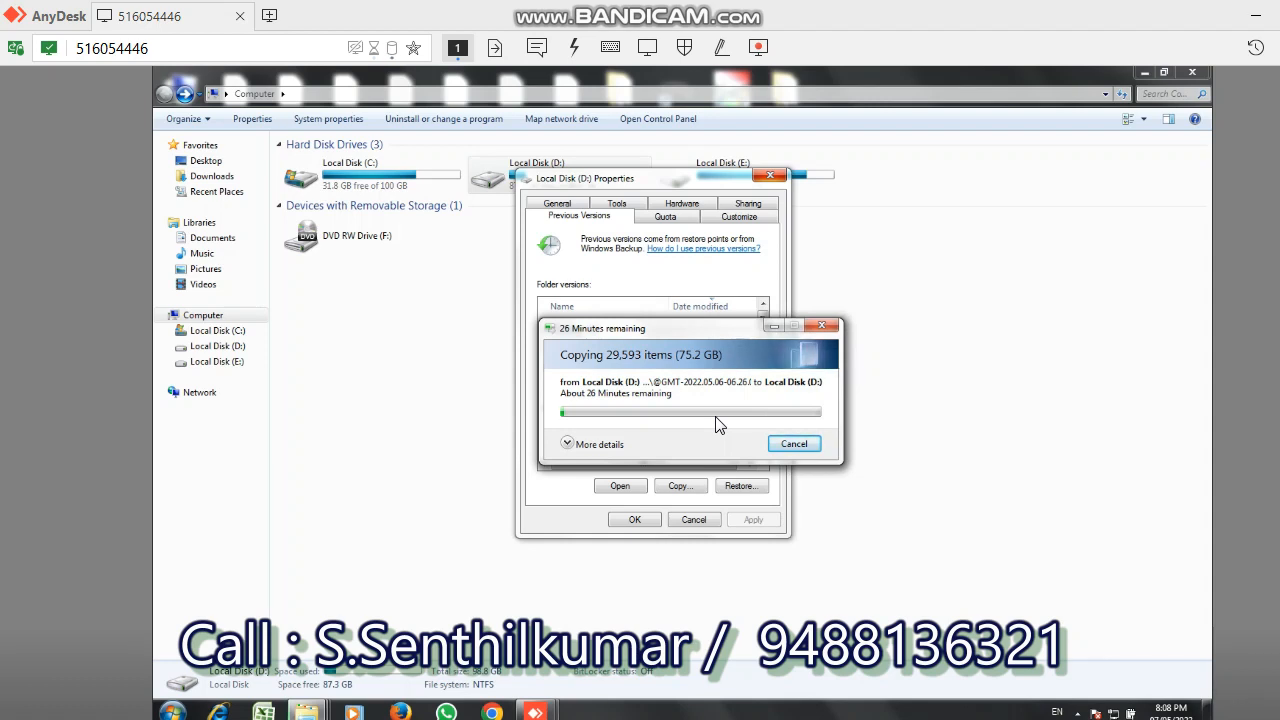
click(362, 378)
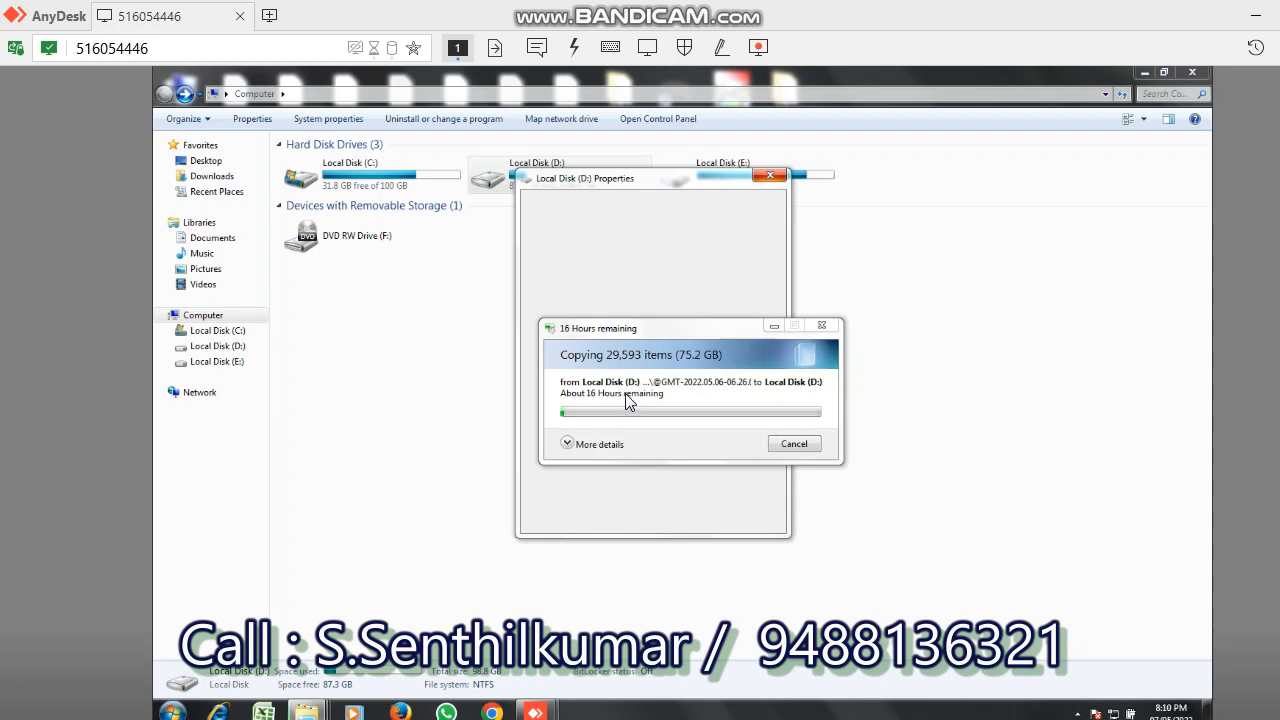
click(629, 400)
click(629, 399)
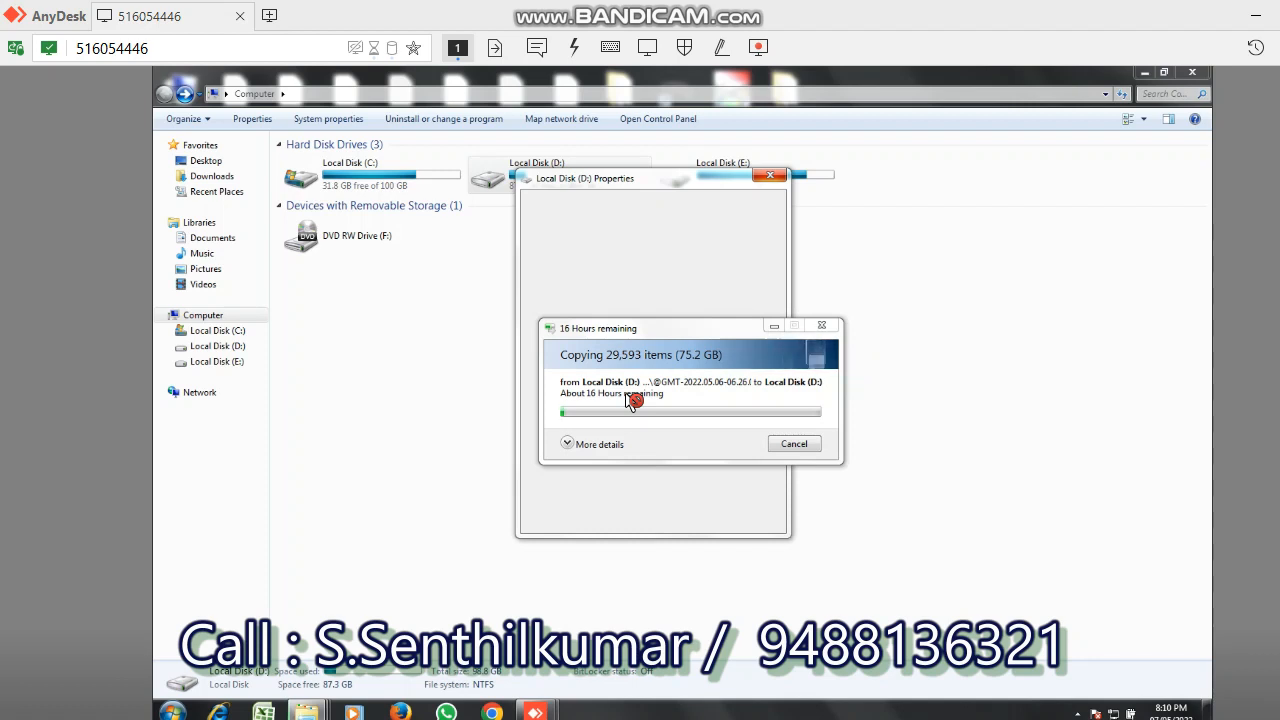
click(629, 399)
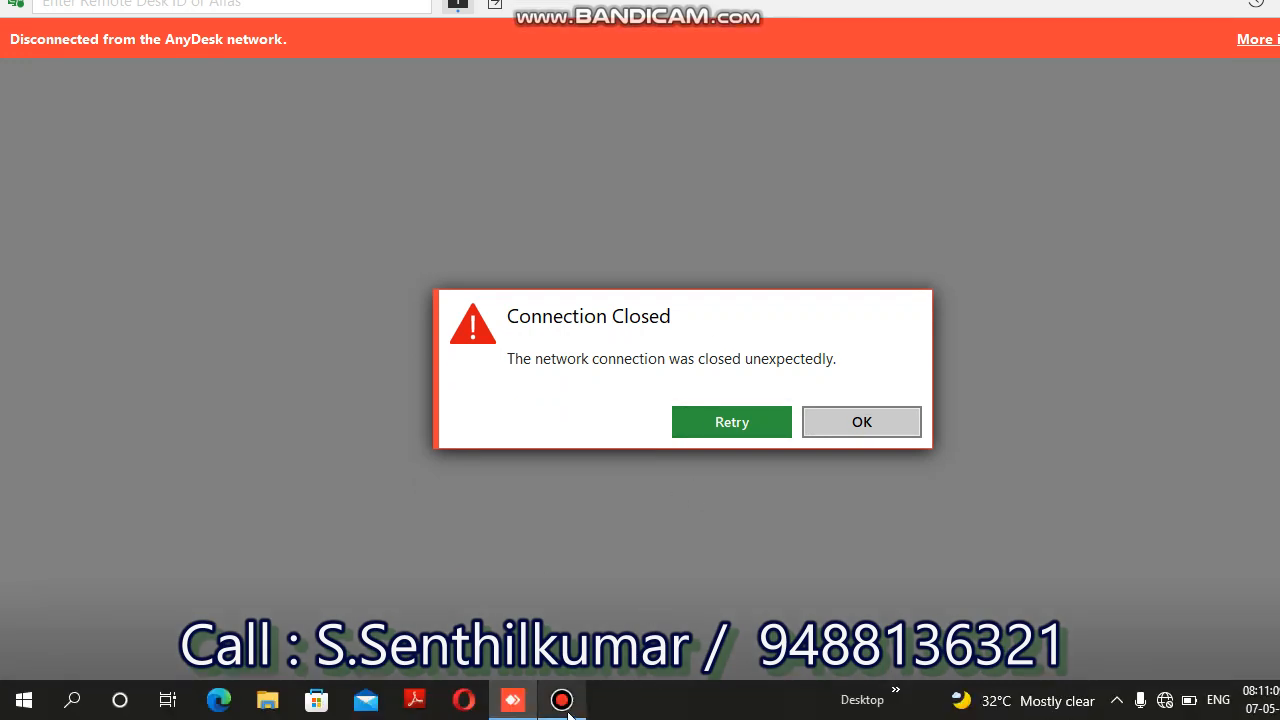
- Minimize the recorder window, cancel the eScan virus scan and minimize the AnyDesk session window on the remote desktop
click(564, 705)
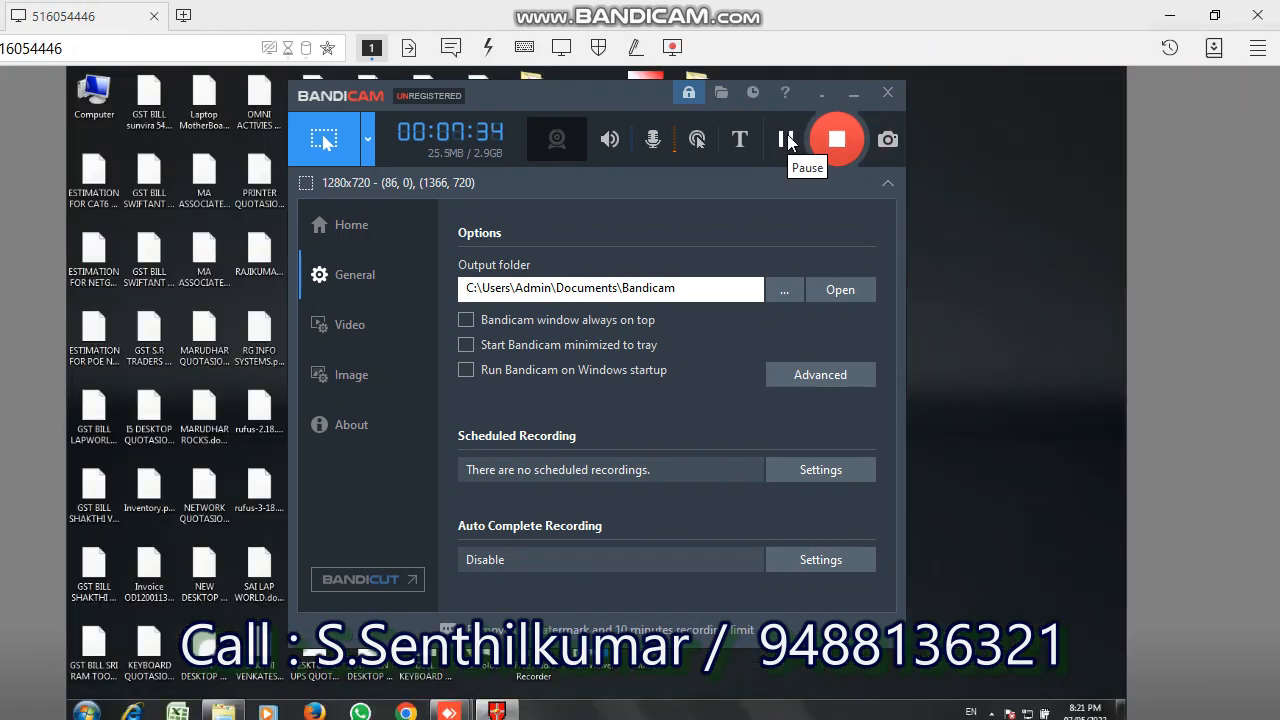
click(855, 97)
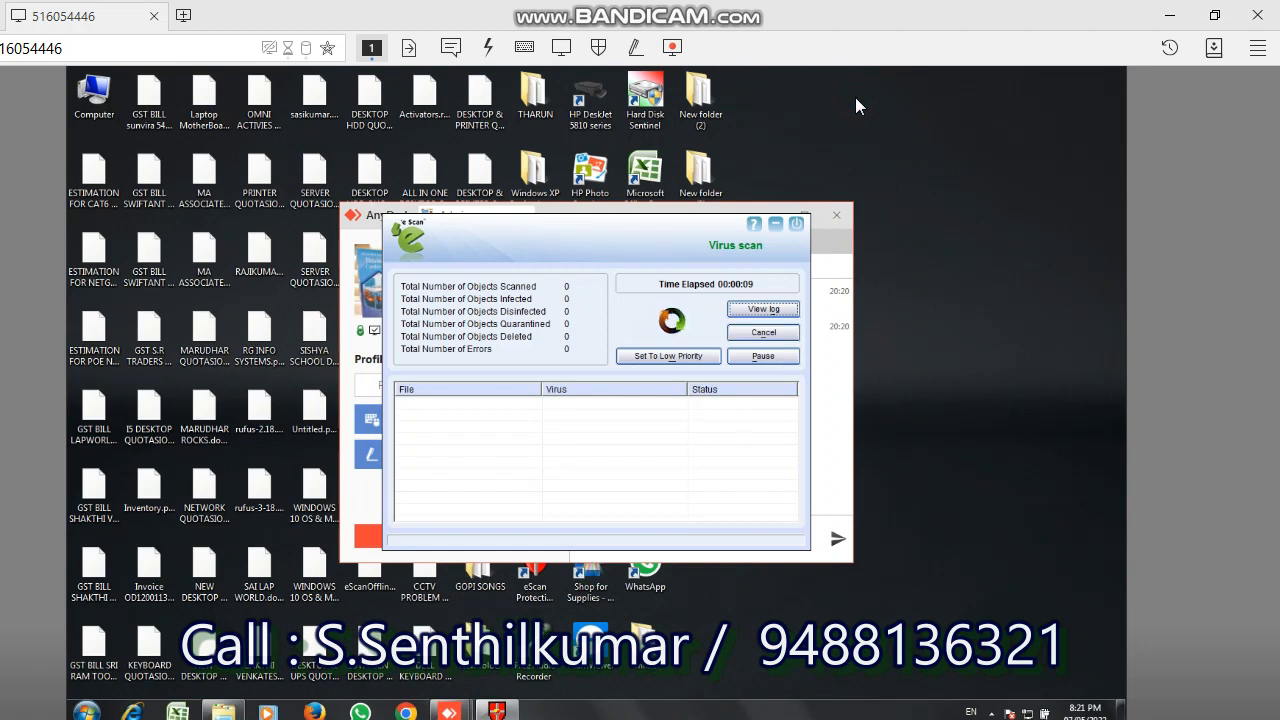
click(763, 331)
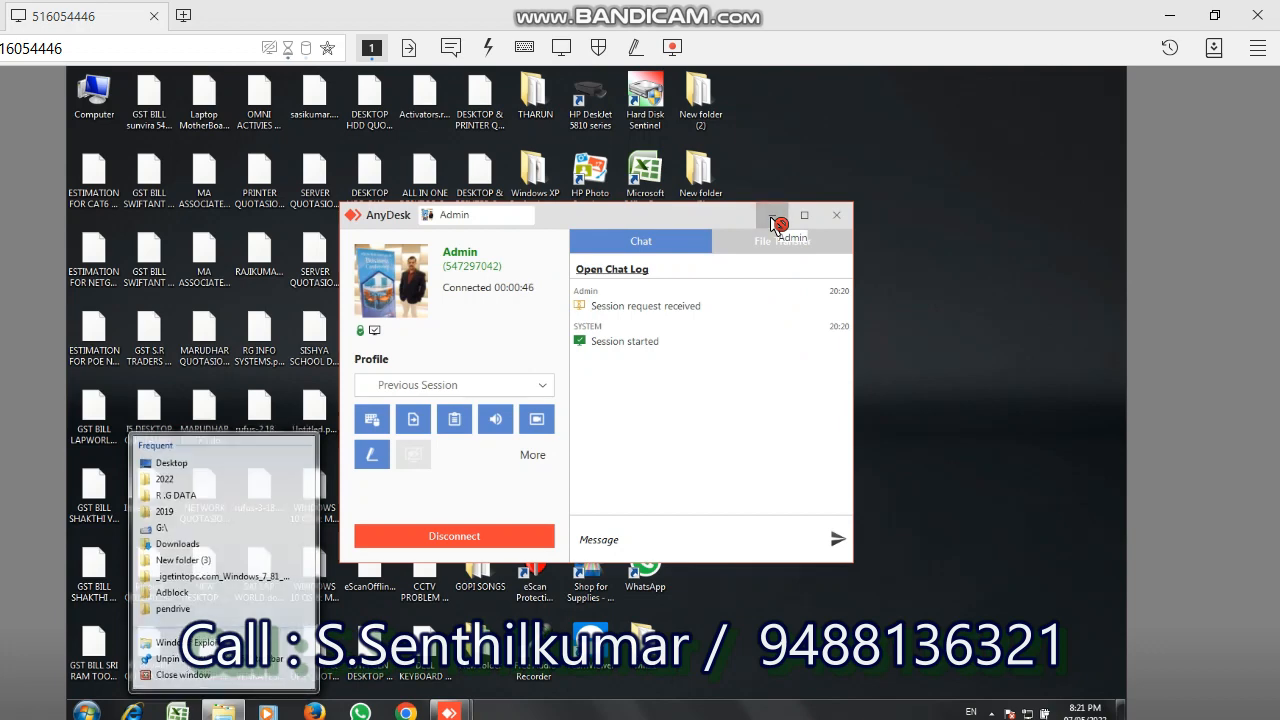
click(778, 222)
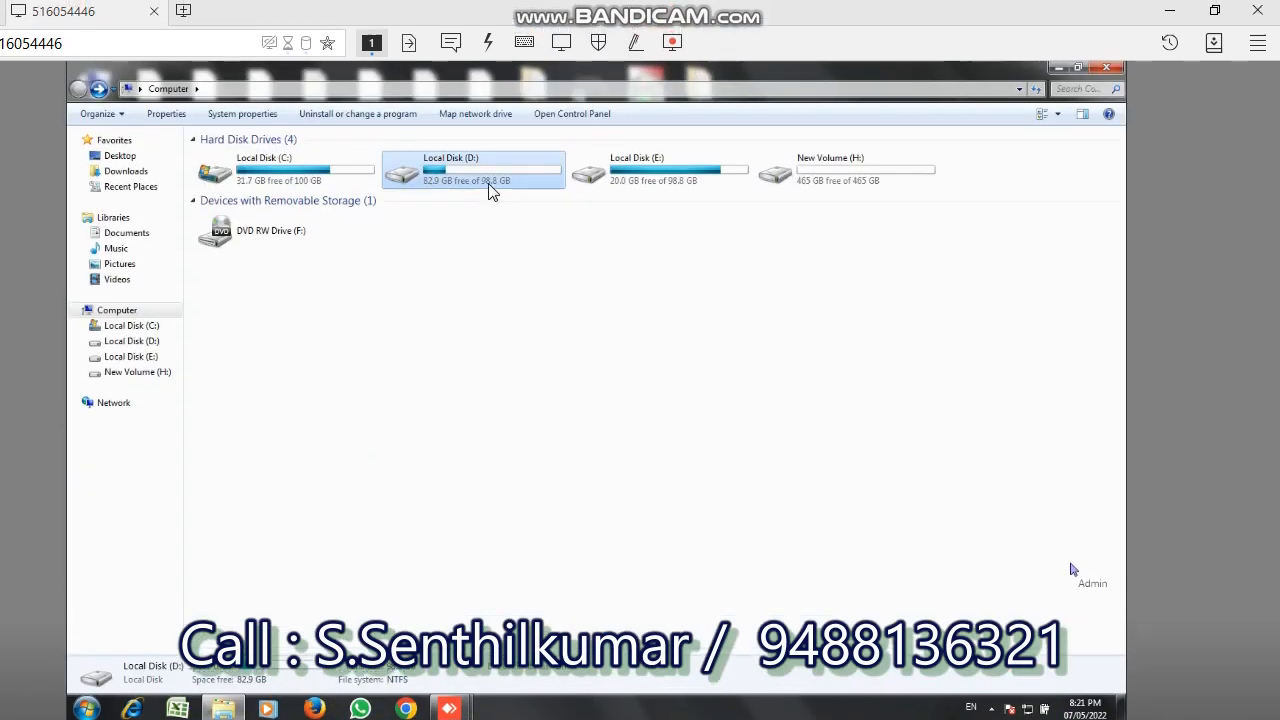
- Open the 06 May 2022, 11:56 previous version of Local Disk (D:) and copy all its folders and files
right_click(490, 189)
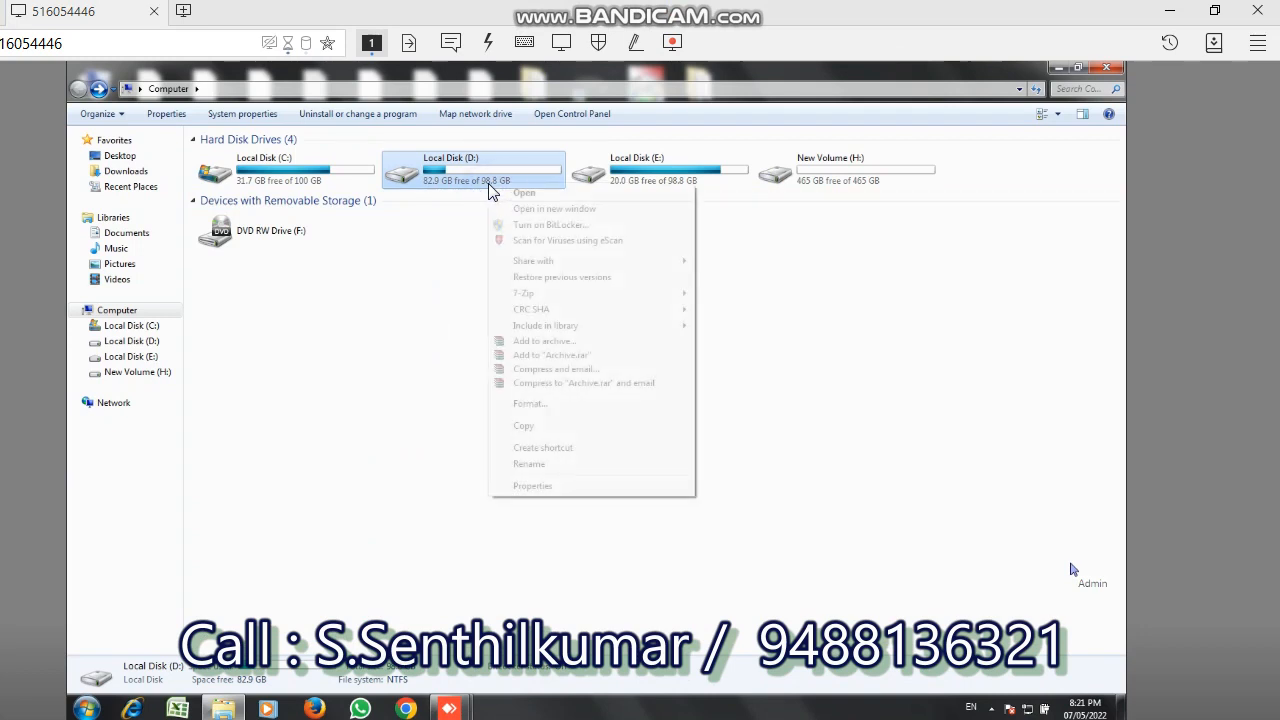
click(547, 489)
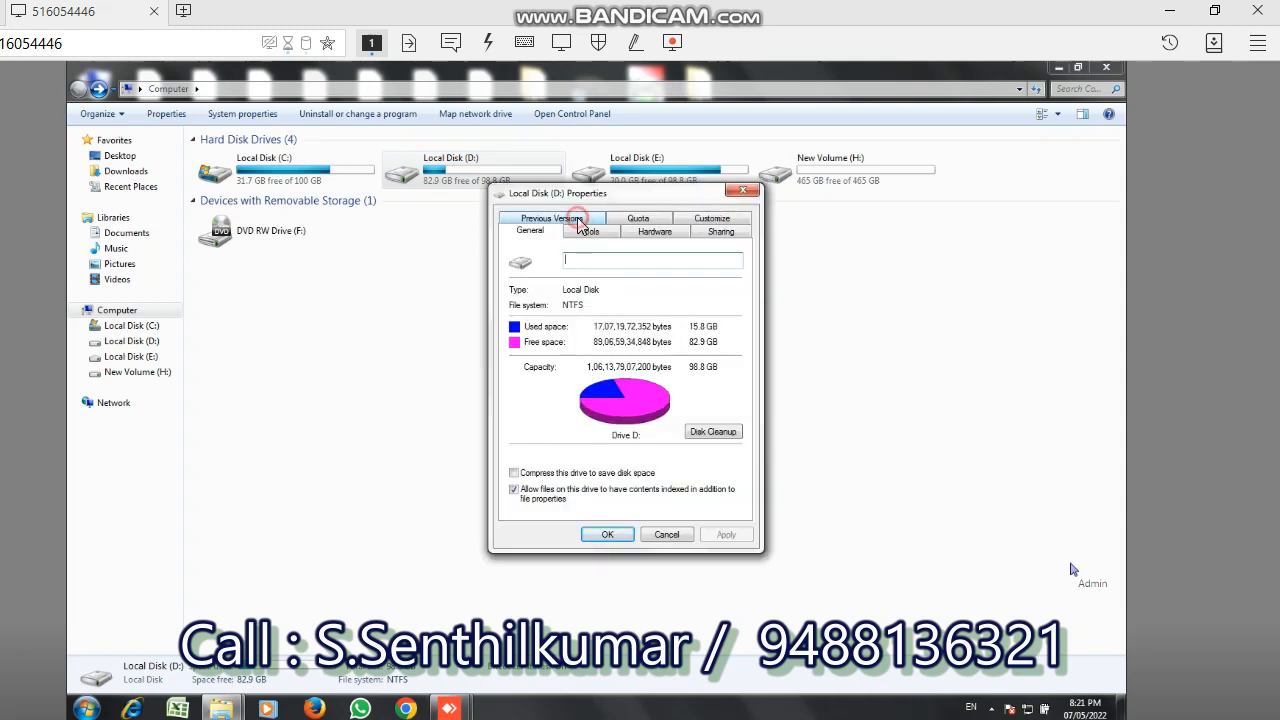
click(578, 217)
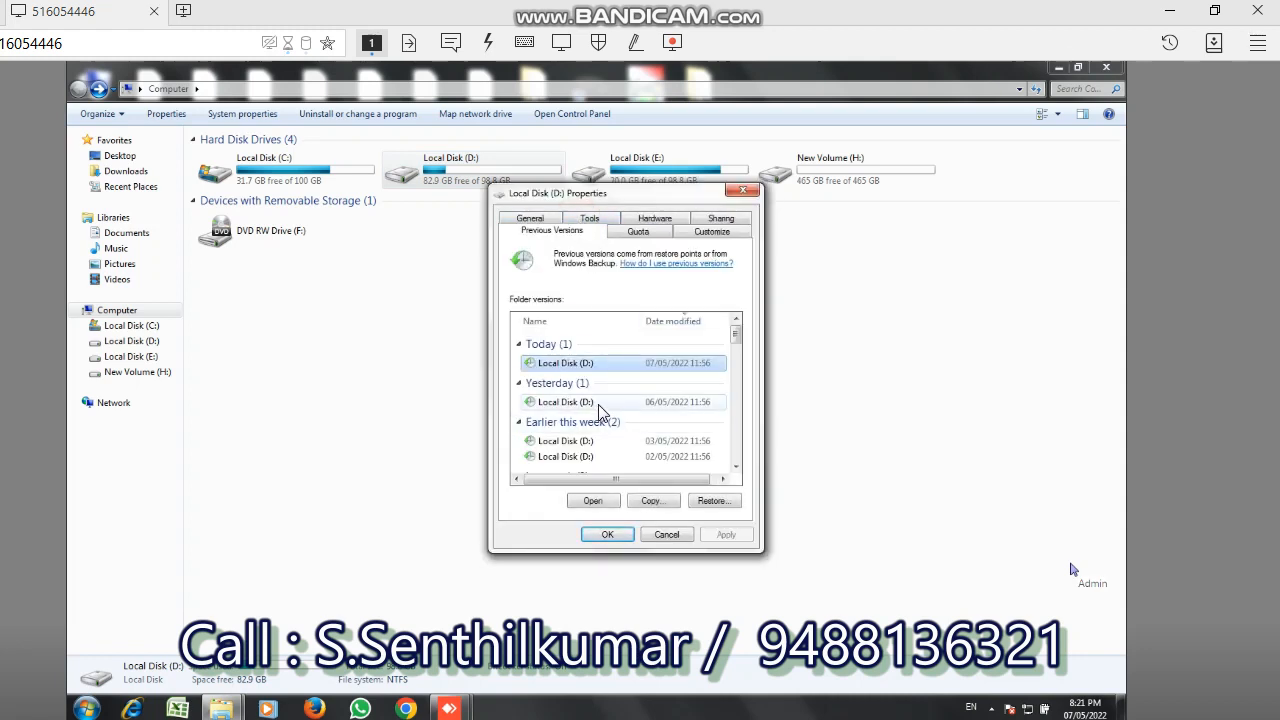
click(612, 404)
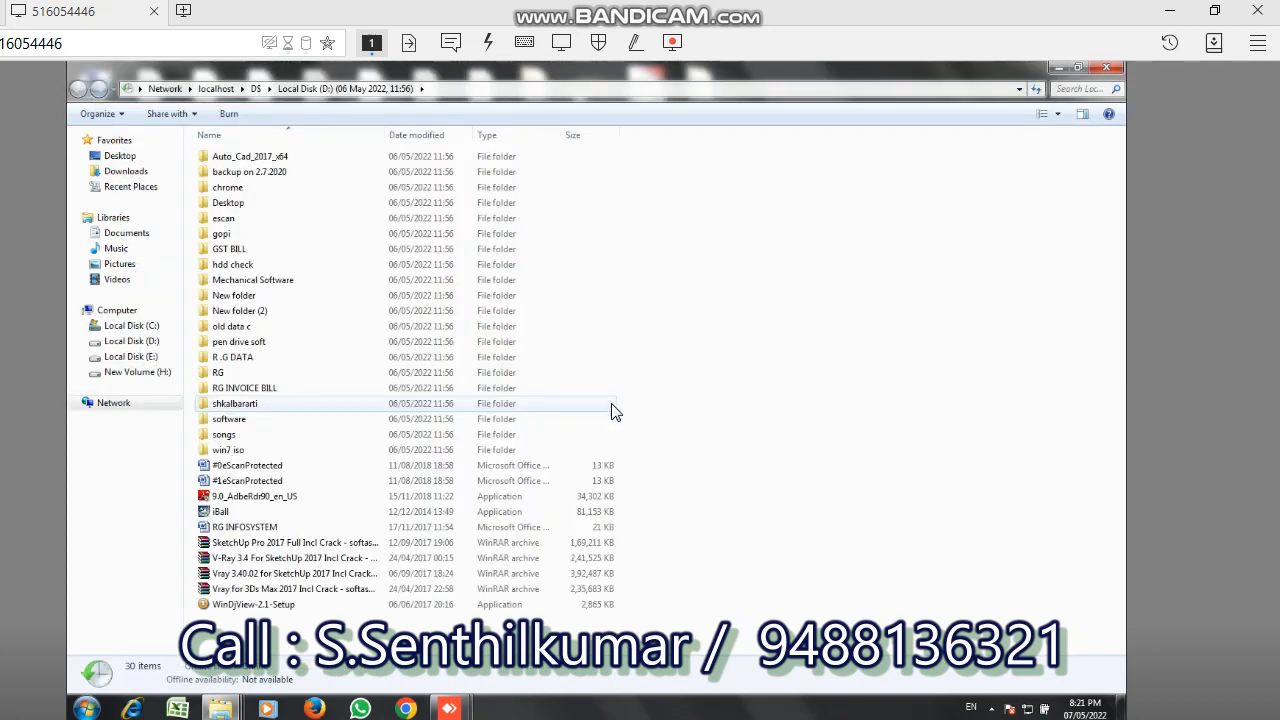
key(ctrl+a)
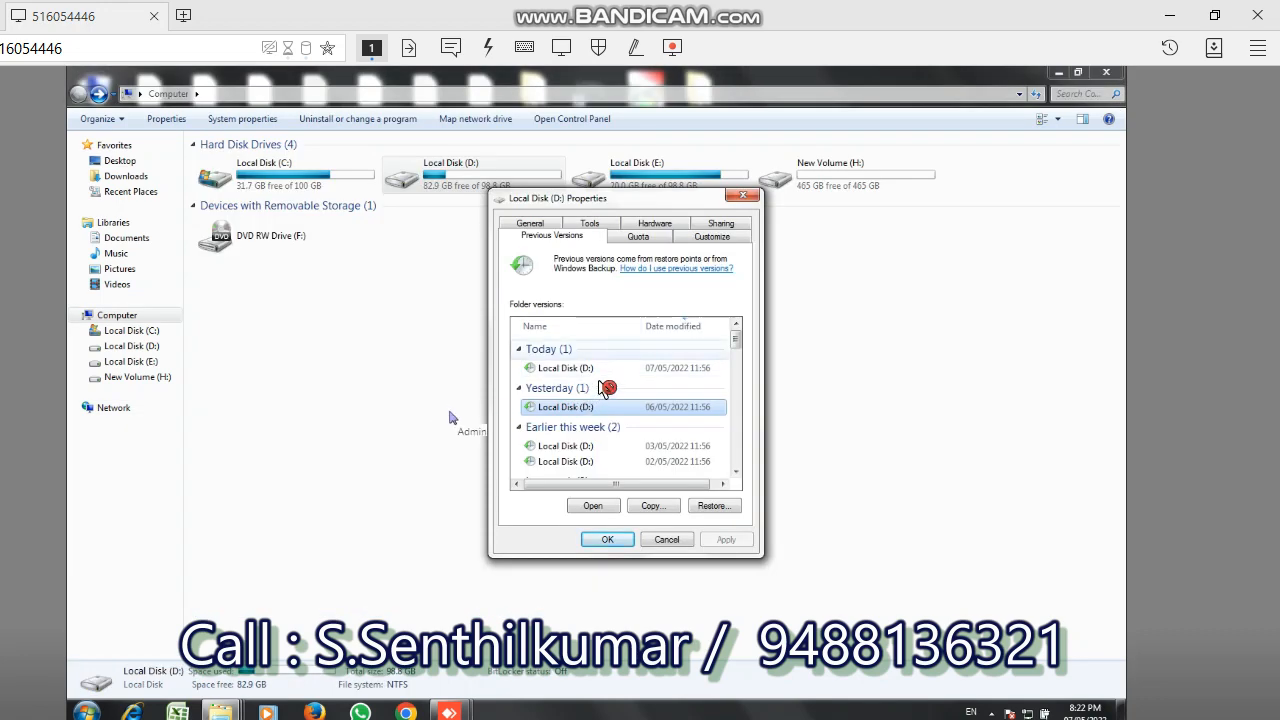
click(593, 409)
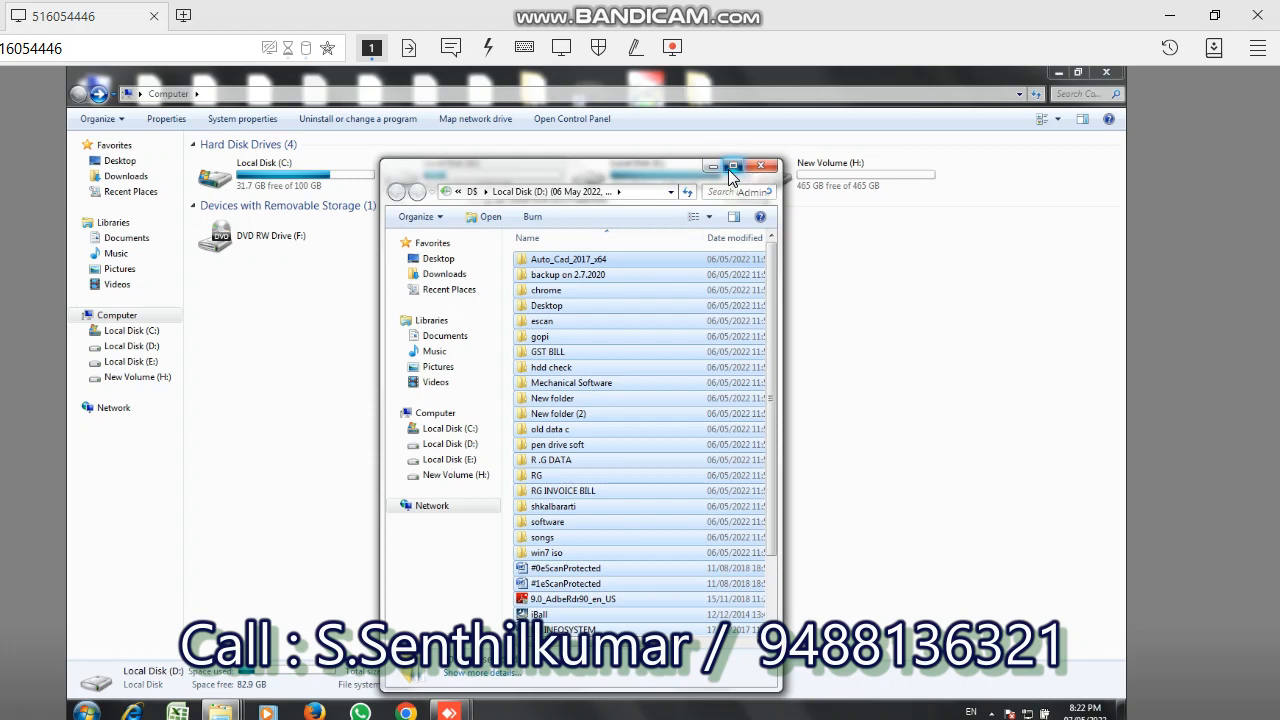
click(731, 167)
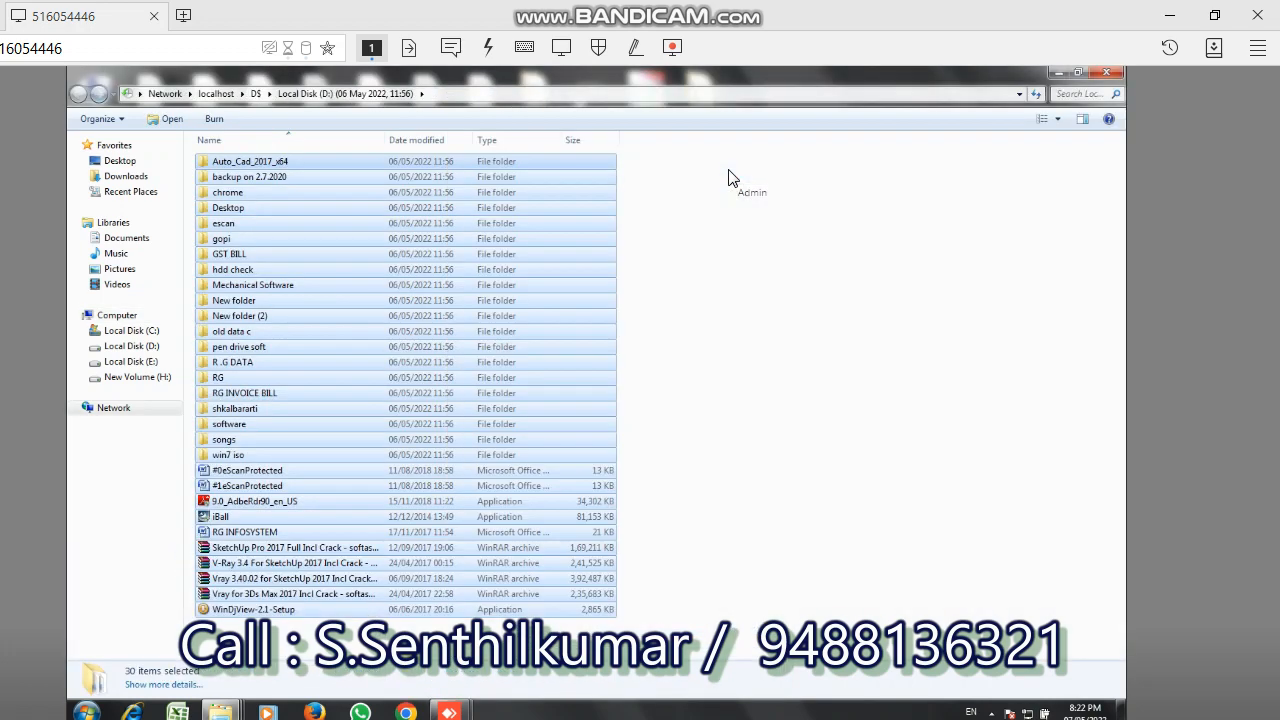
double_click(492, 322)
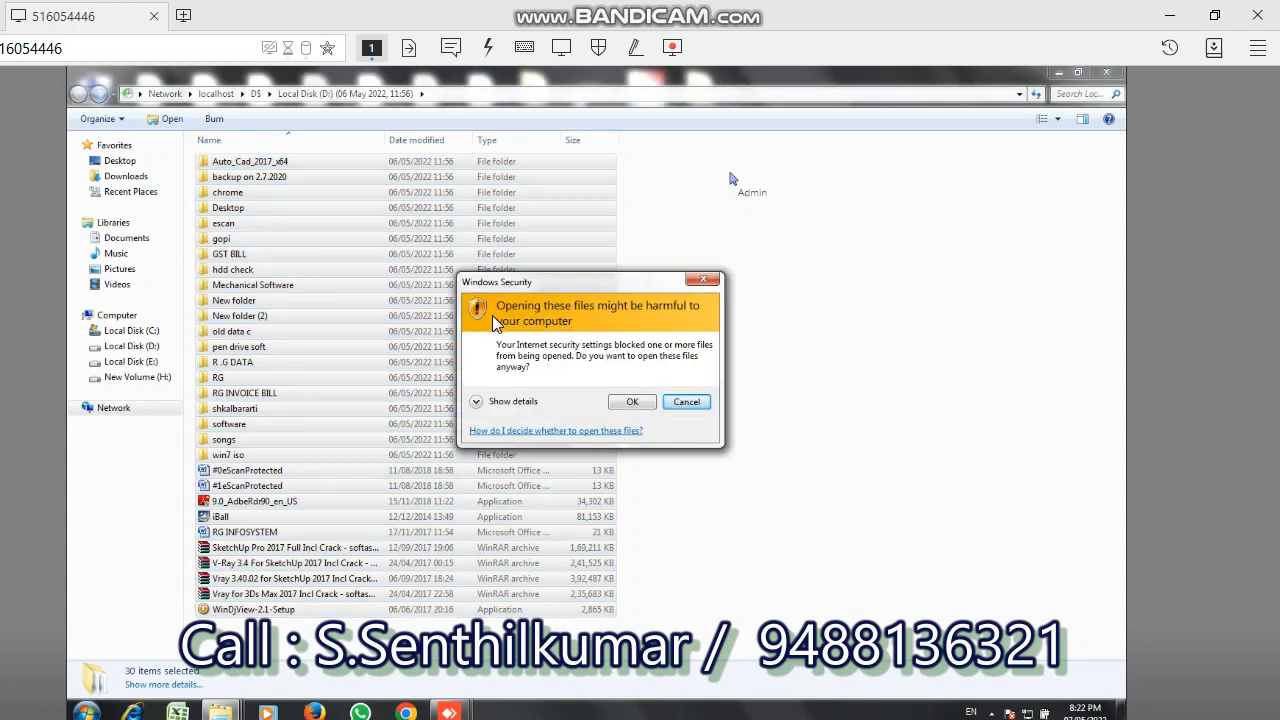
click(688, 404)
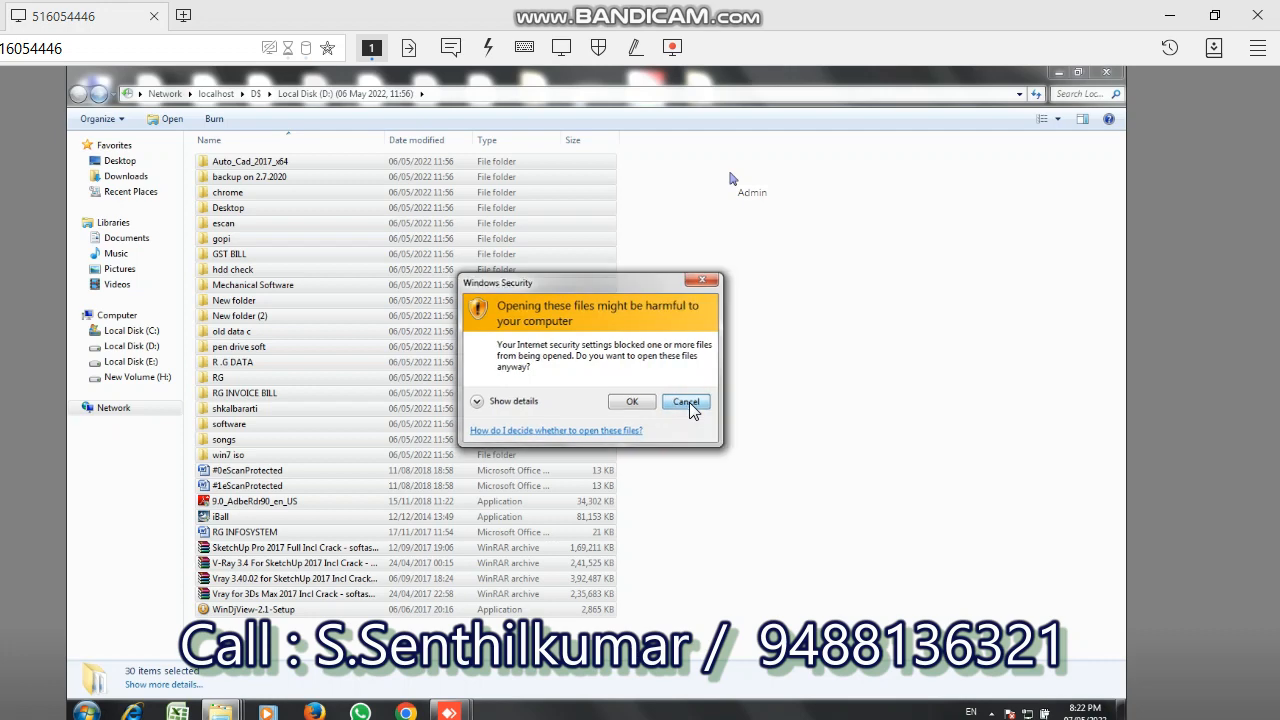
click(689, 402)
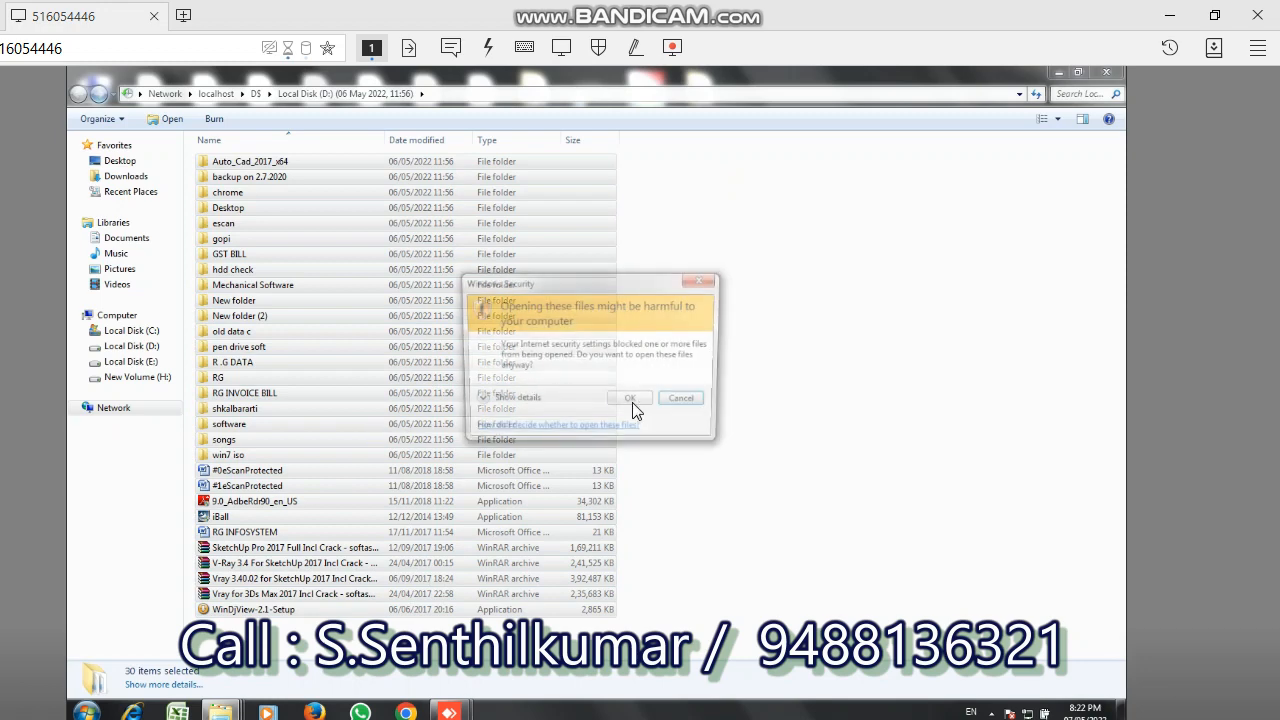
click(686, 403)
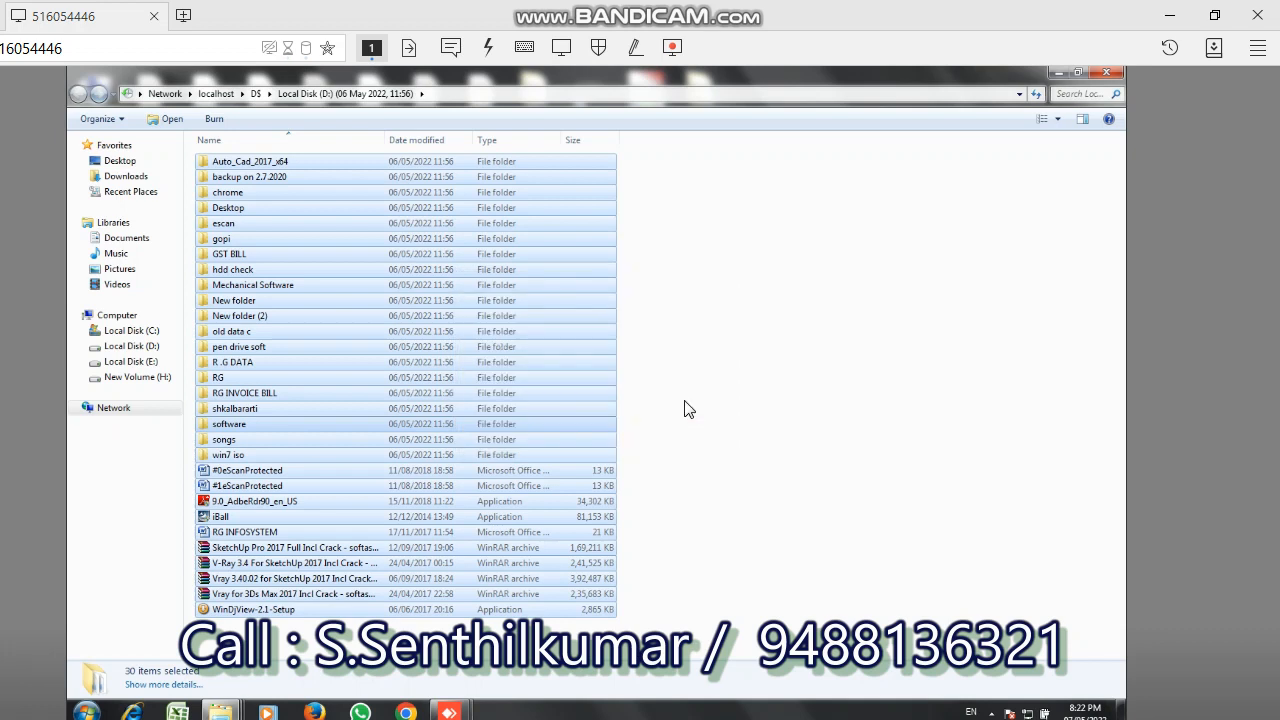
- Close the previous-version window and the drive properties, and paste the copied items onto New Volume (H:)
click(1115, 80)
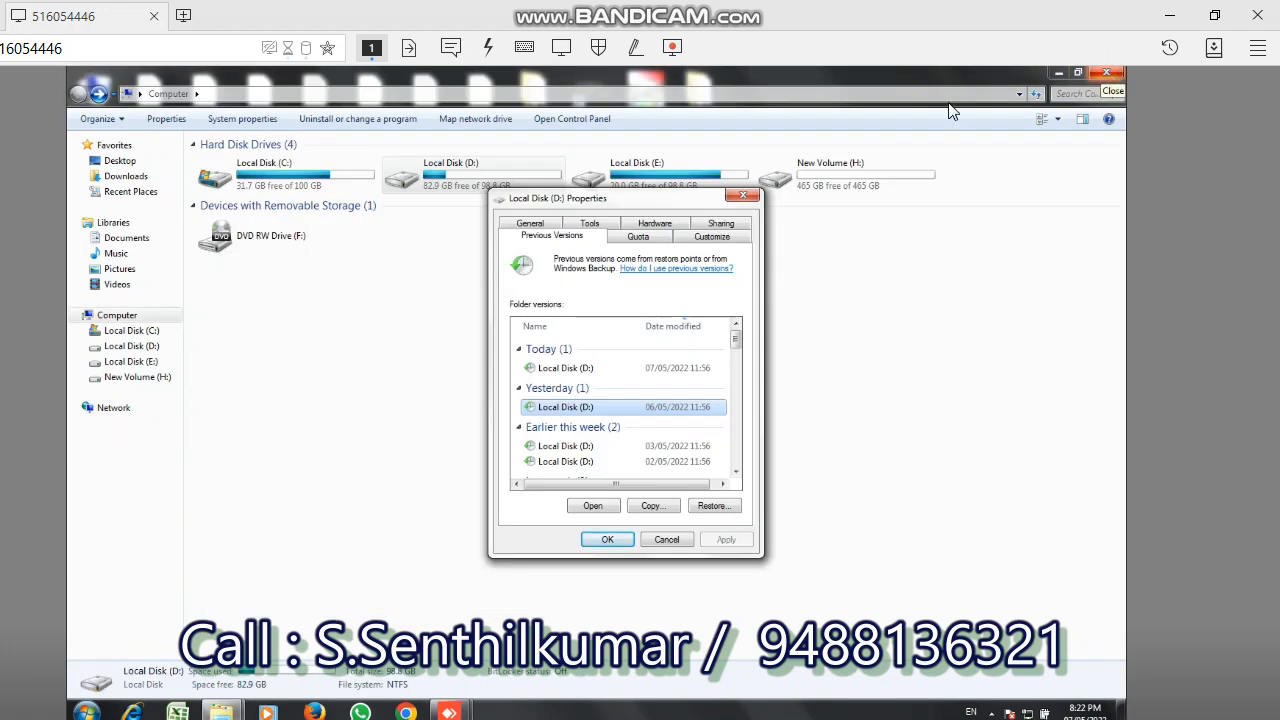
key(Escape)
drag(885, 295, 840, 181)
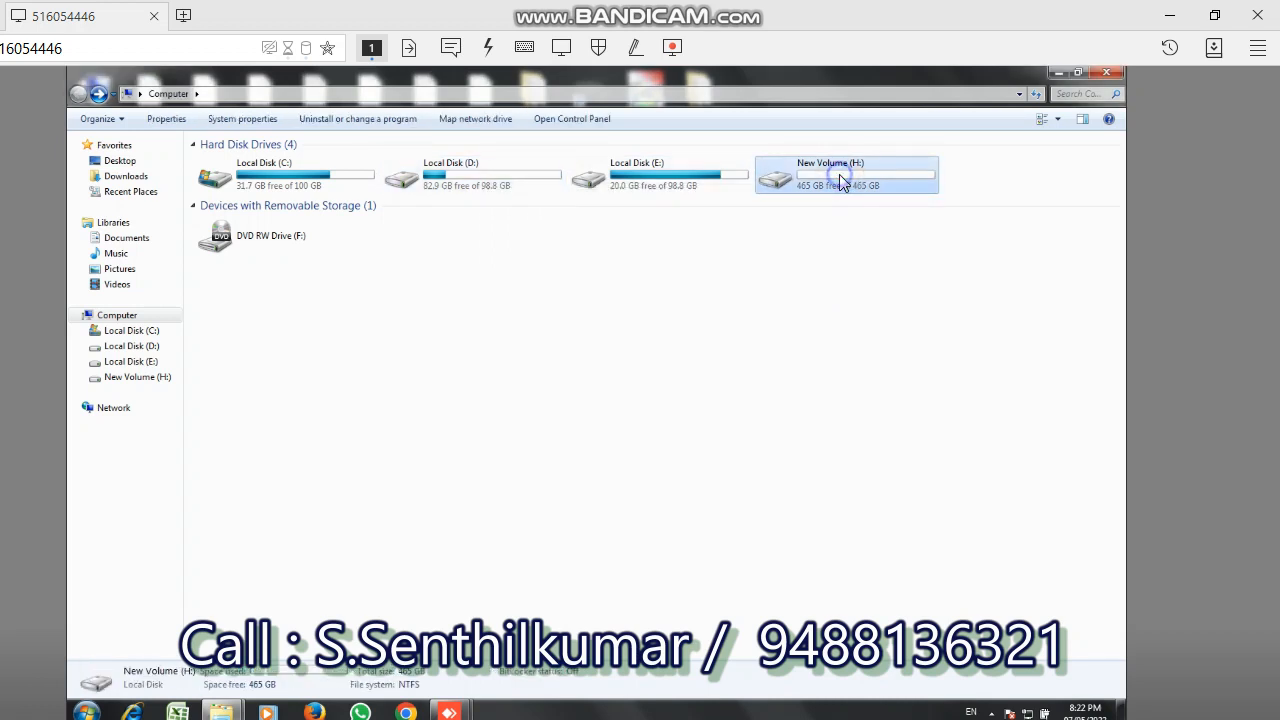
right_click(840, 181)
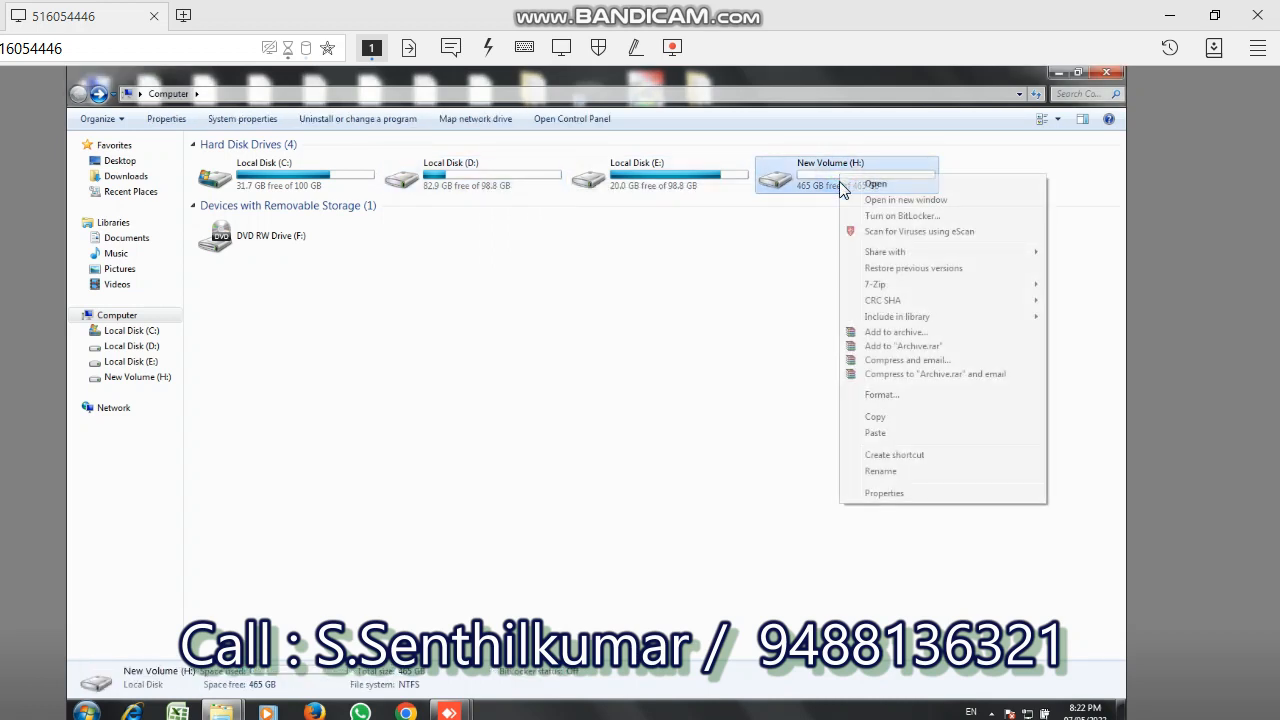
click(876, 436)
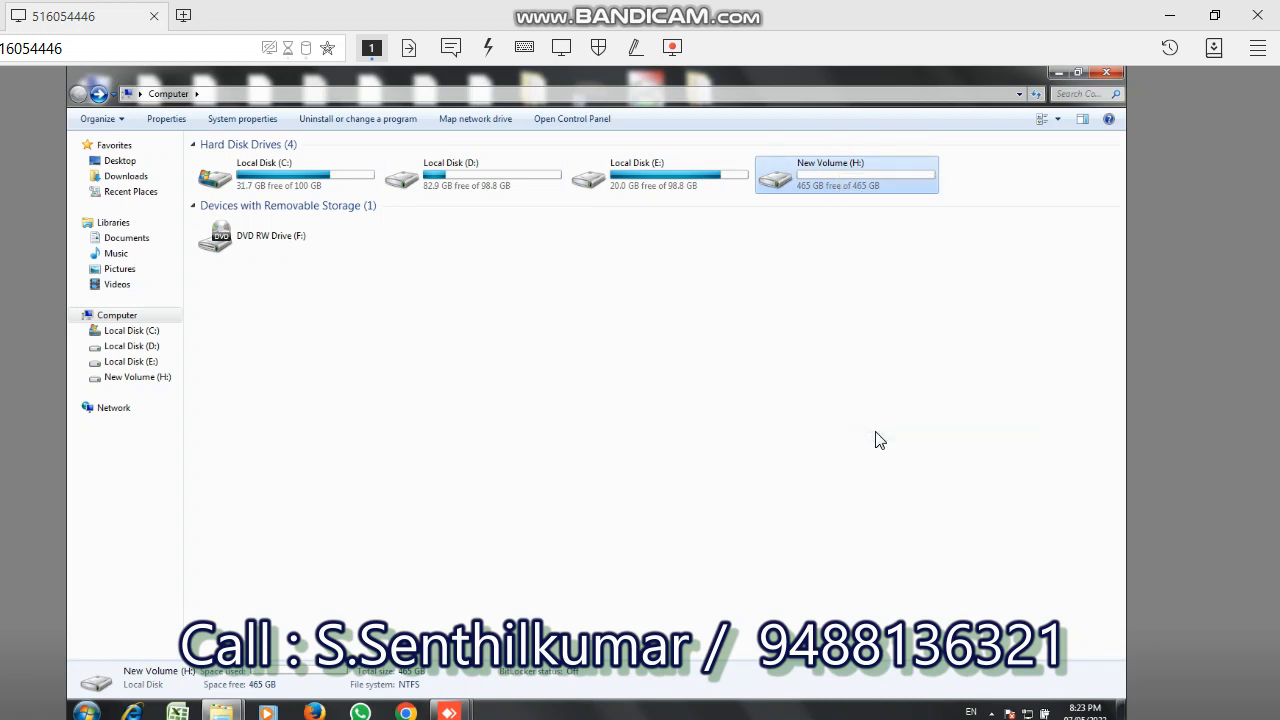